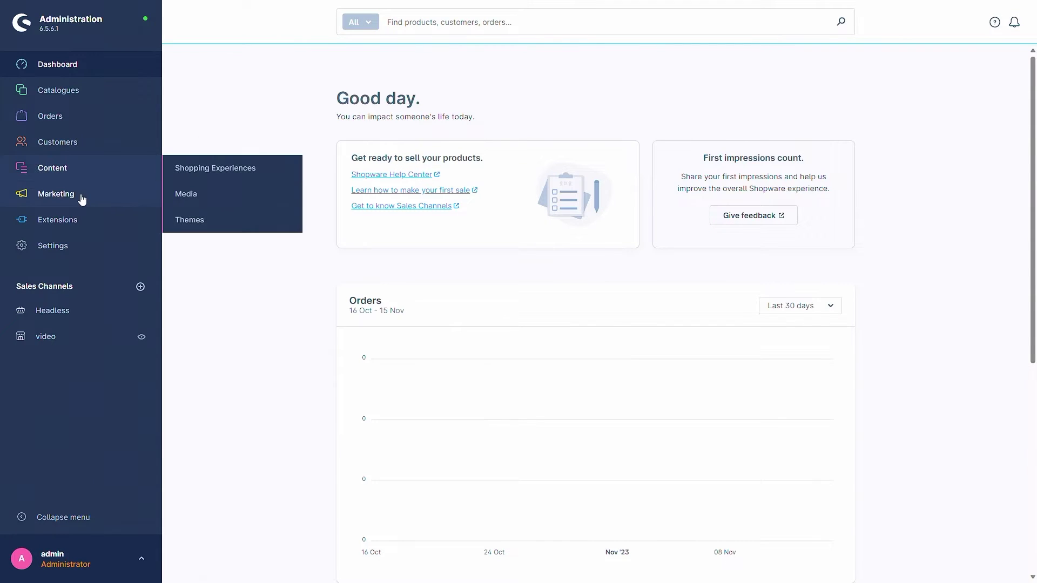
# Create a new promotion named Test with priority 1, activate it and save it.
pyautogui.moveTo(80, 200)
pyautogui.click(194, 220)
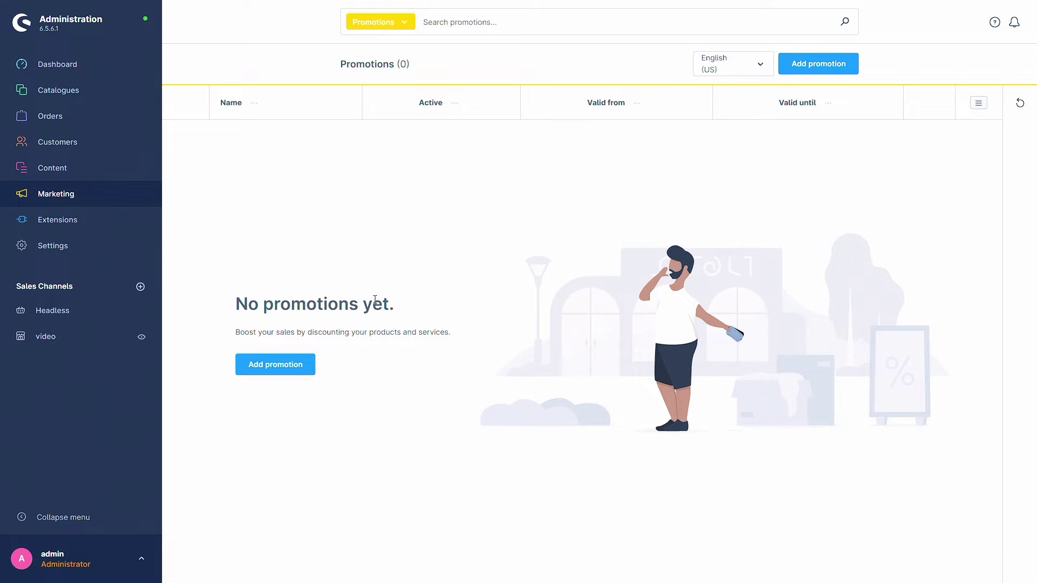
pyautogui.click(281, 373)
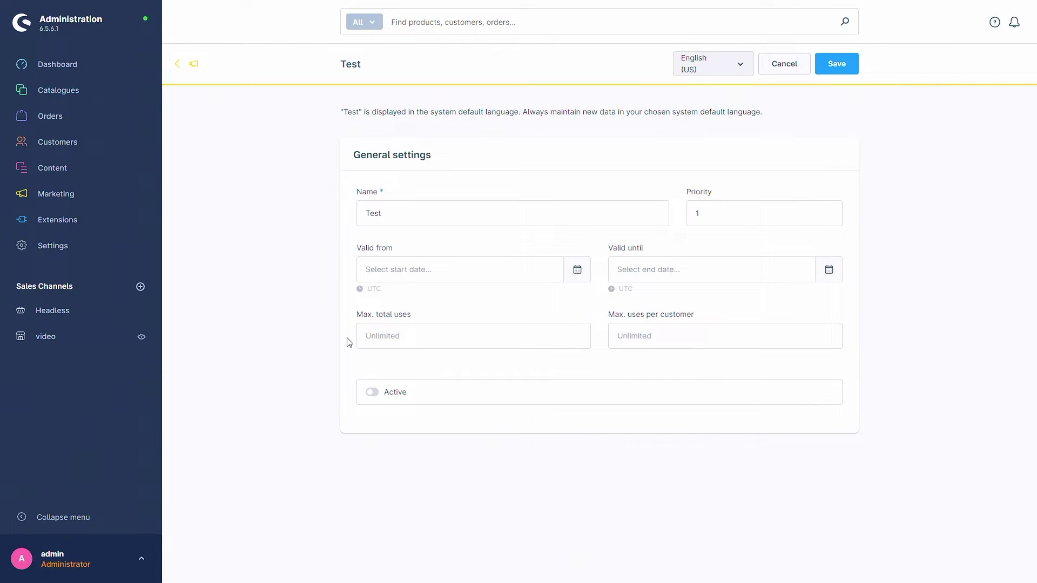
pyautogui.click(372, 393)
pyautogui.click(836, 64)
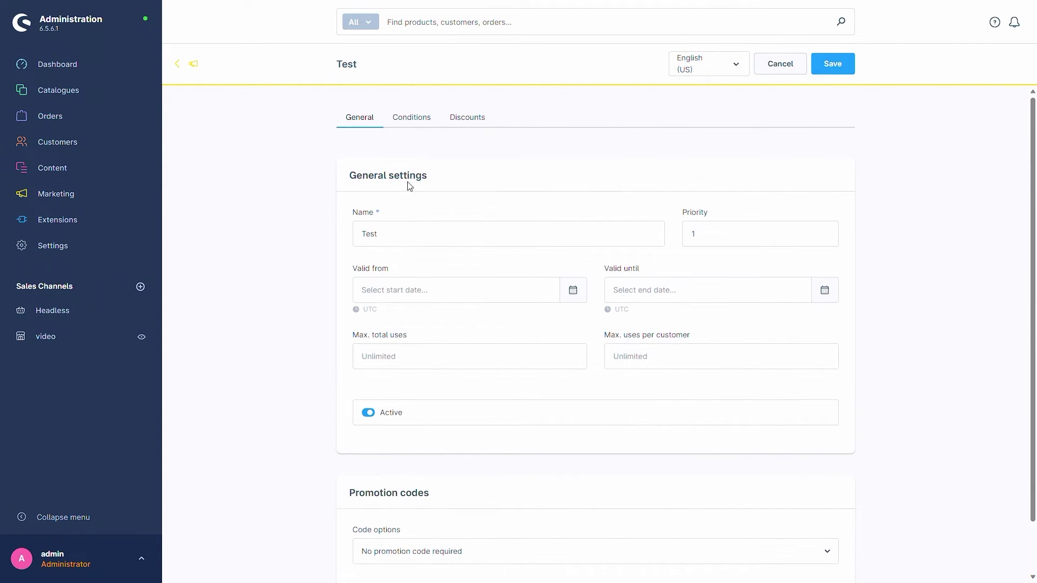
# Set the Test promotion's code option to Fixed promotion code.
pyautogui.scroll(-1, 265, 249)
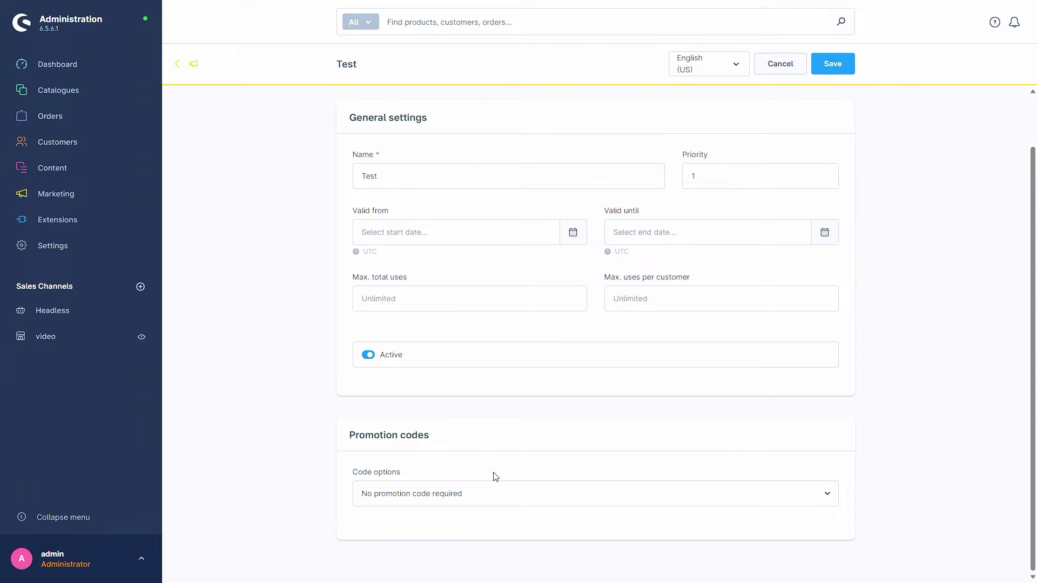
pyautogui.click(507, 500)
pyautogui.click(451, 524)
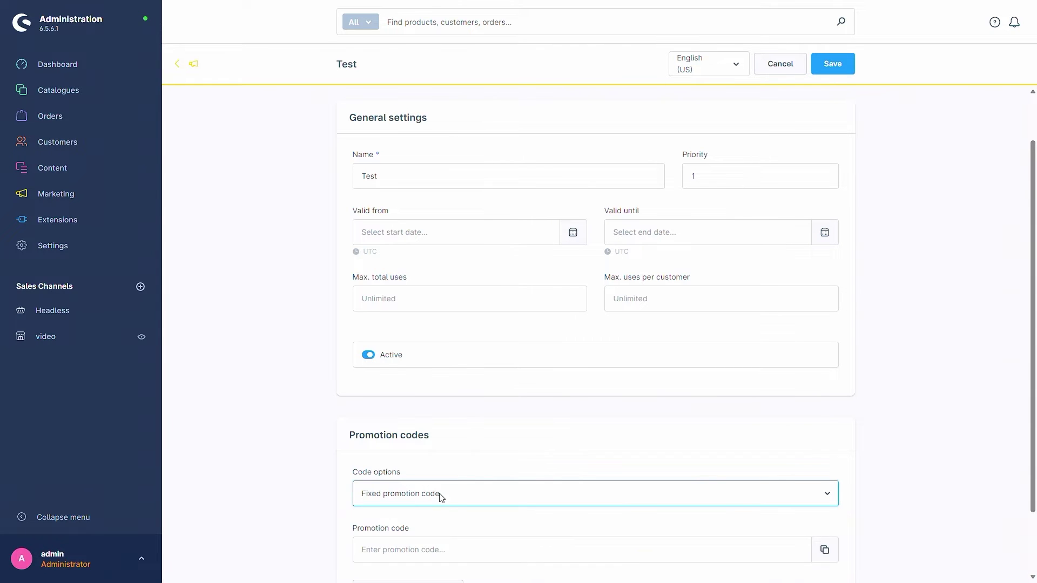
pyautogui.scroll(-2, 378, 486)
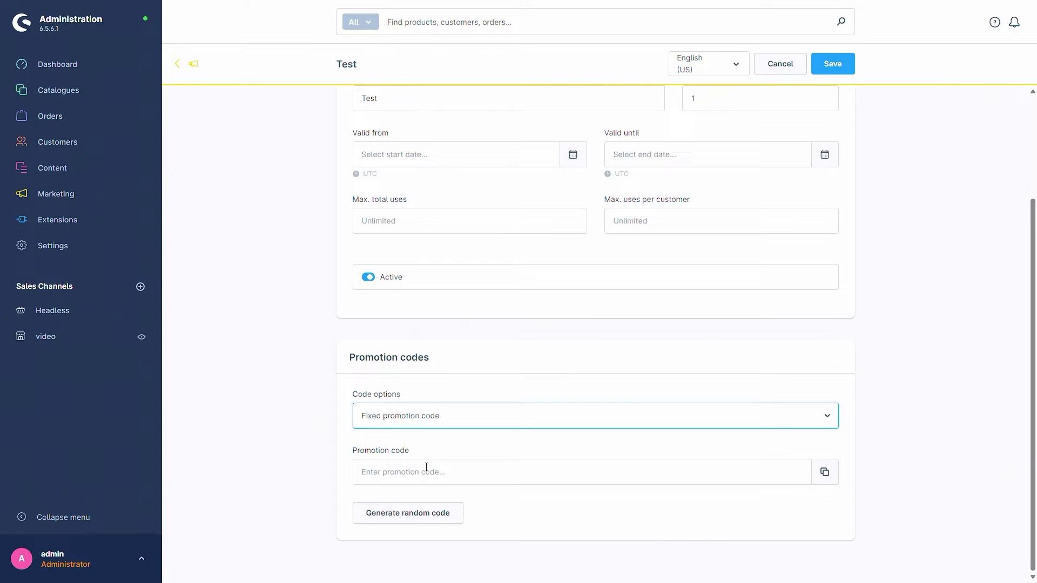
# Set the Test promotion's code option to Individual promotion codes.
pyautogui.click(459, 419)
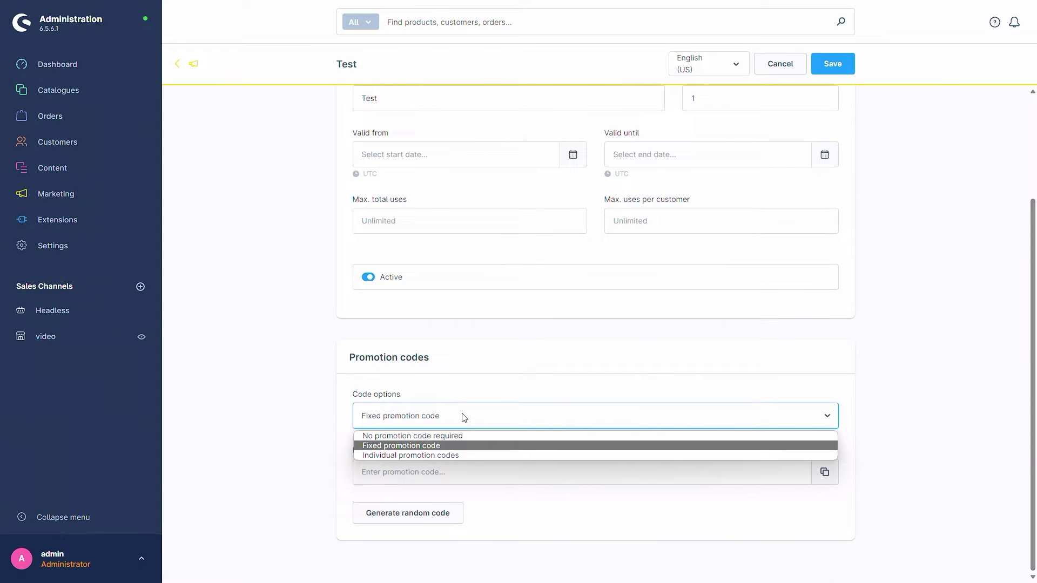
pyautogui.click(454, 455)
pyautogui.scroll(-2, 427, 487)
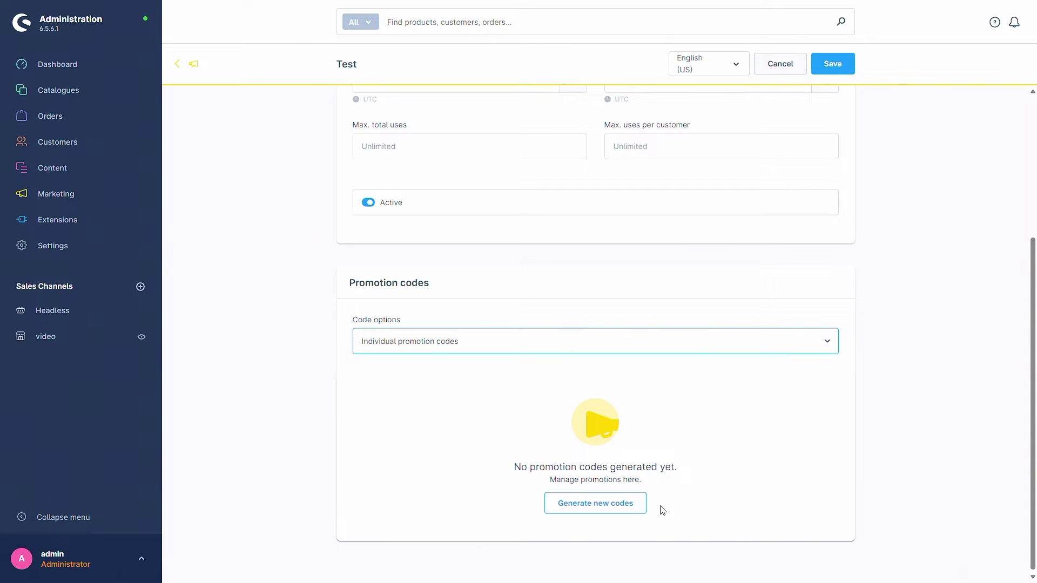
# Start generating new promotion codes with the prefix 123 and the suffix 456.
pyautogui.click(579, 501)
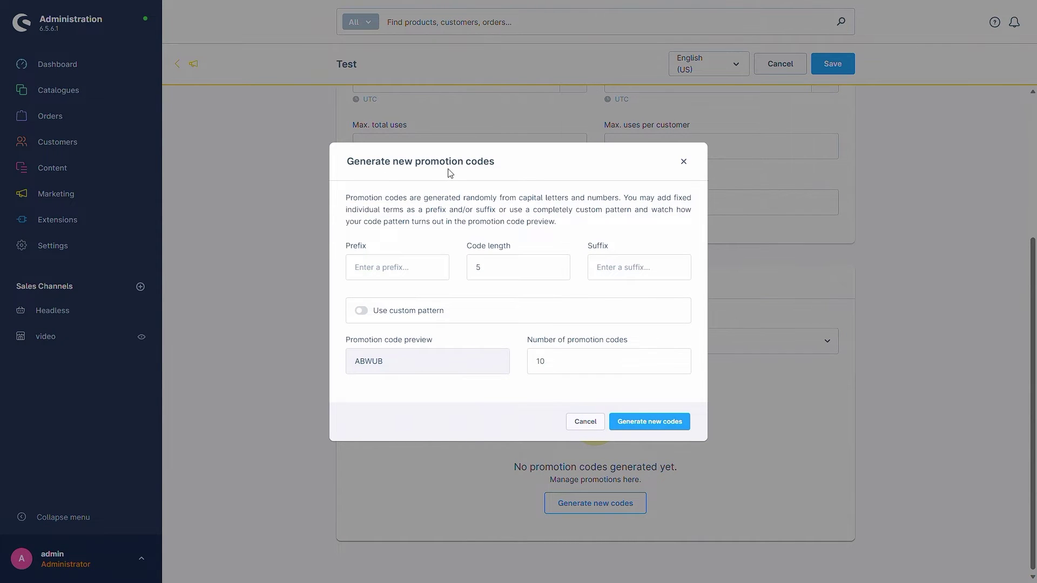
pyautogui.click(370, 266)
pyautogui.write('123')
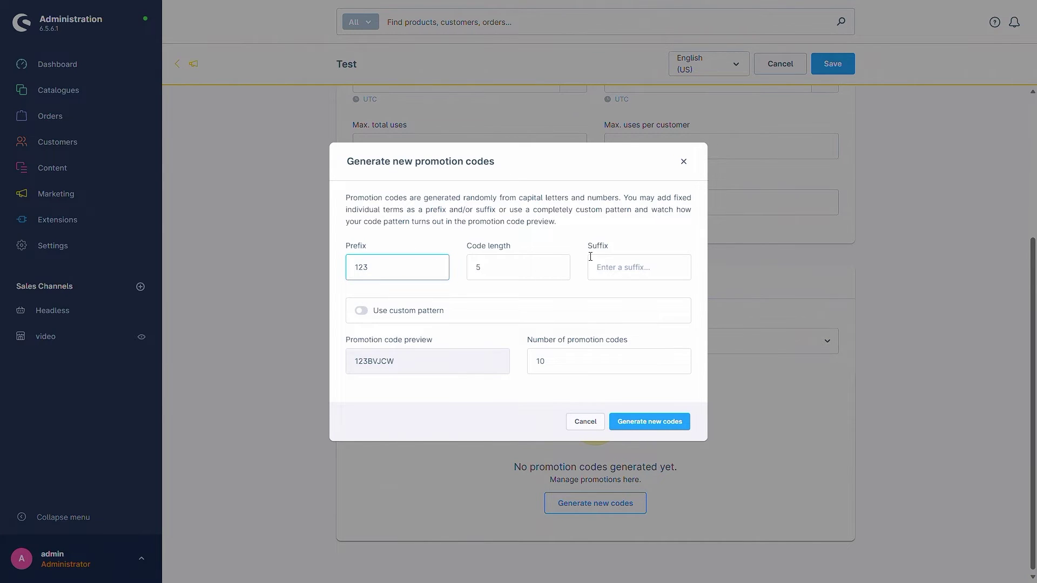
pyautogui.click(608, 266)
pyautogui.write('456')
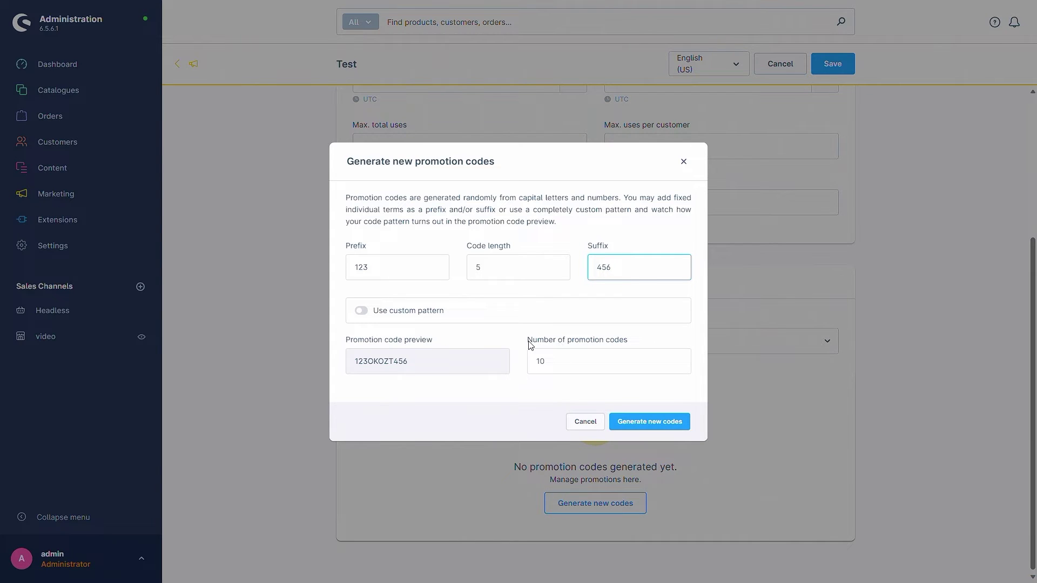
# Examine the custom pattern option and its possible variables, then return to the prefix and suffix settings.
pyautogui.click(360, 311)
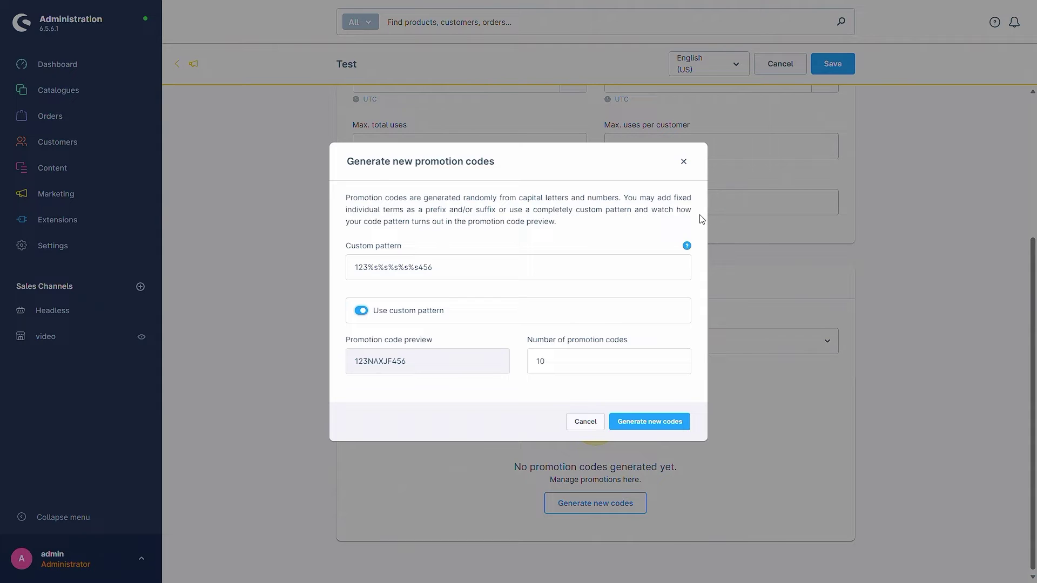
pyautogui.moveTo(687, 246)
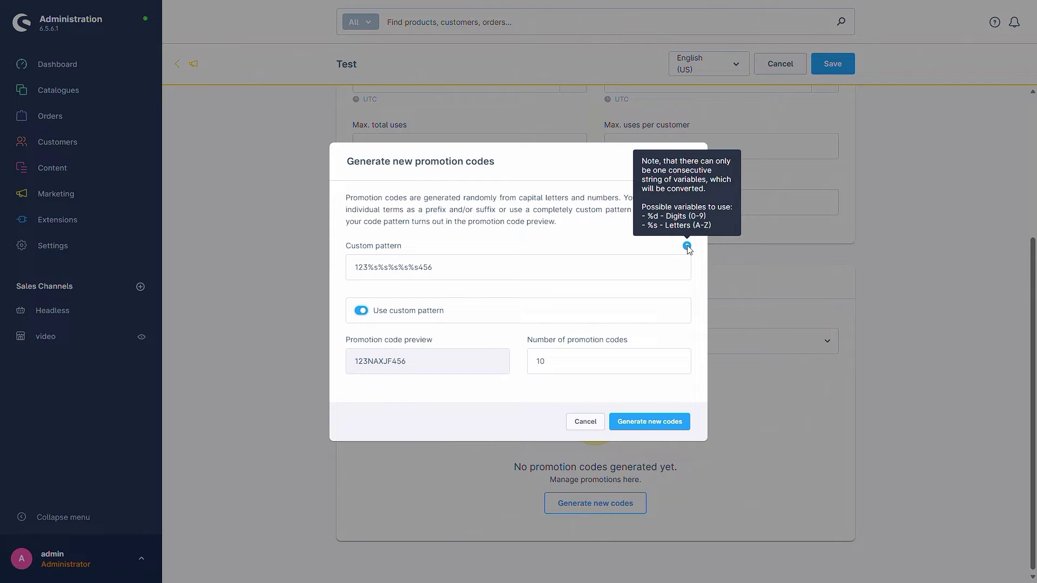
pyautogui.click(362, 311)
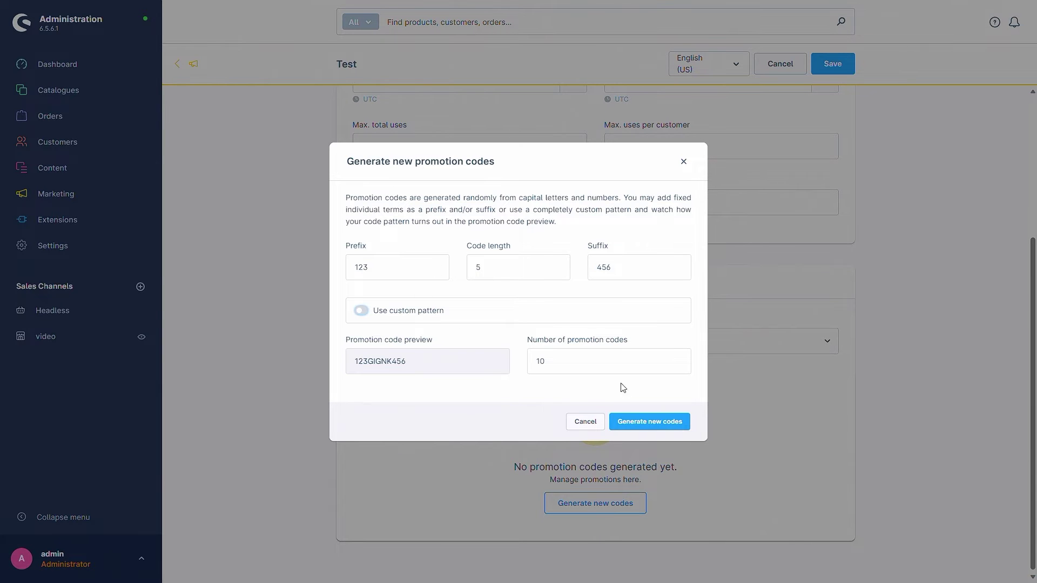
# Generate the 10 individual promotion codes and show them in the promotion's code list.
pyautogui.click(649, 422)
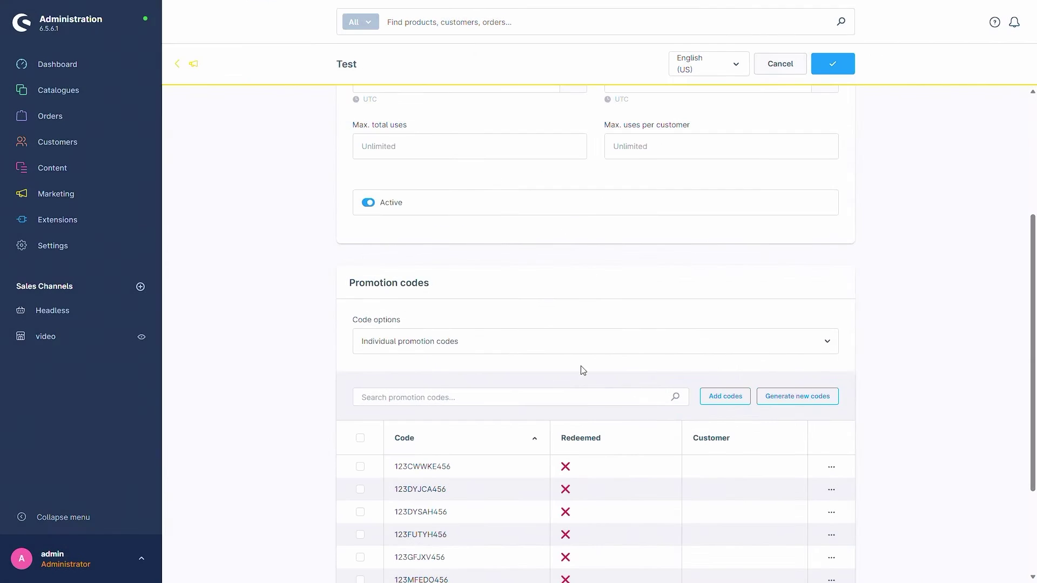
pyautogui.scroll(-2, 308, 324)
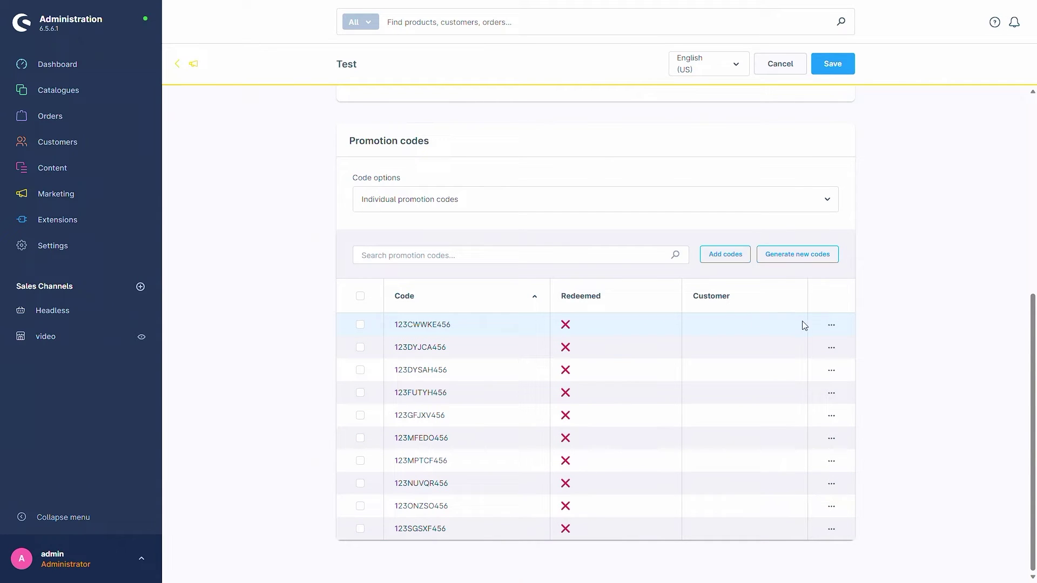
# Examine the actions offered for the first promotion code and the options for adding more codes.
pyautogui.click(831, 325)
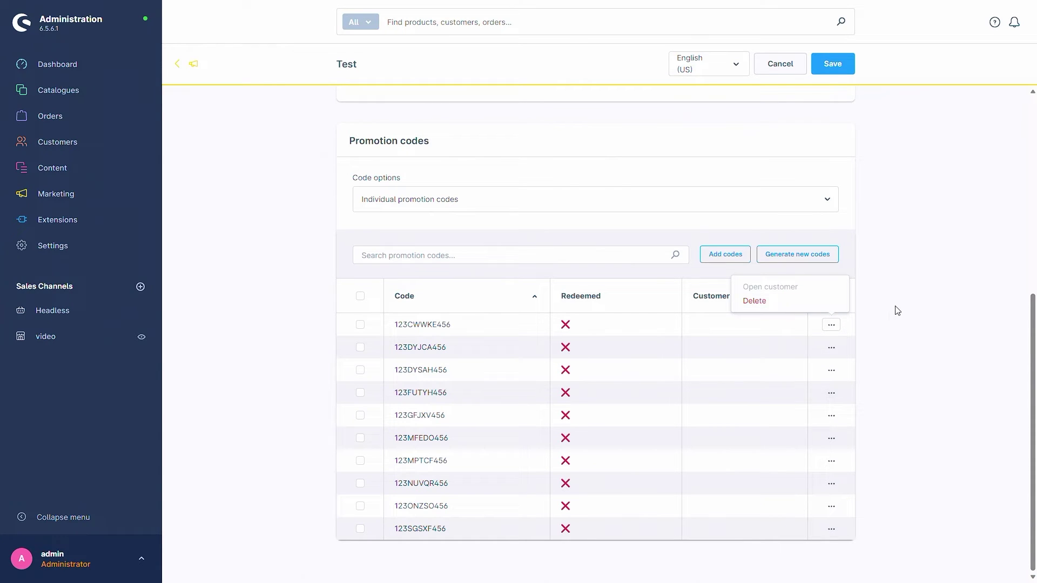
pyautogui.click(905, 317)
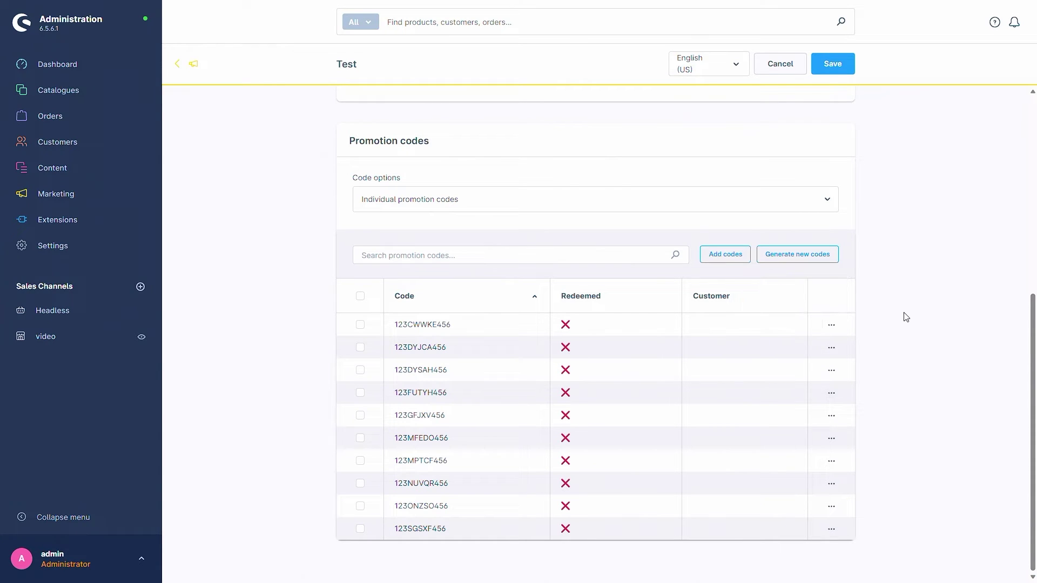
pyautogui.click(722, 261)
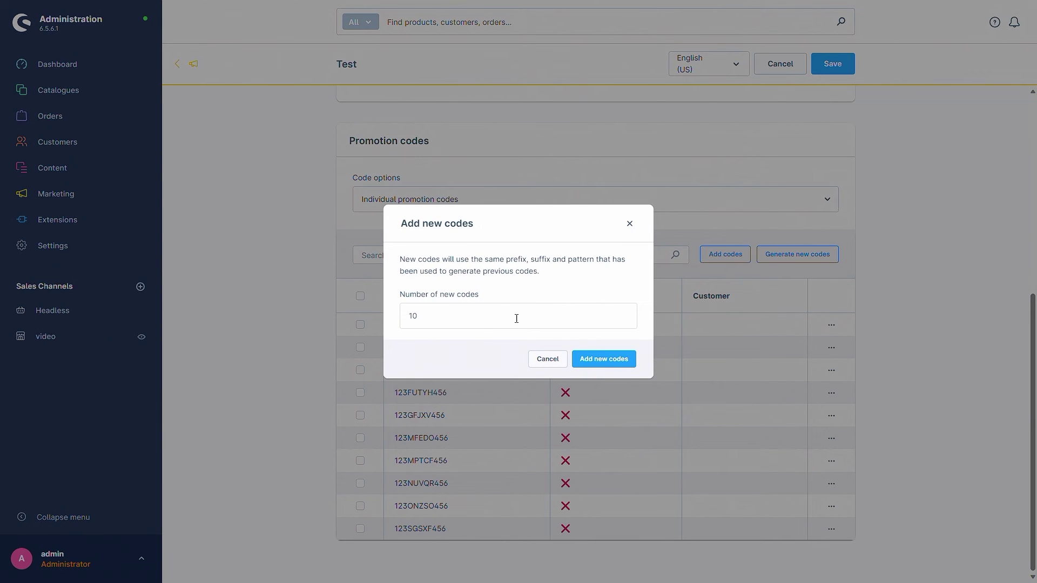
pyautogui.click(631, 227)
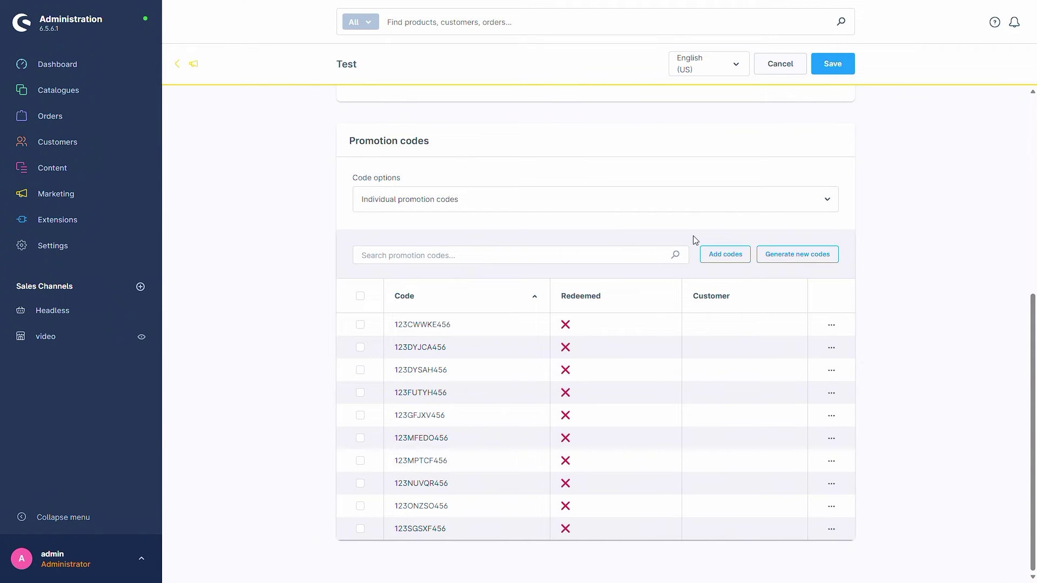
# Open the promotion's conditions and examine the pre-conditions and rule based conditions.
pyautogui.scroll(6, 695, 240)
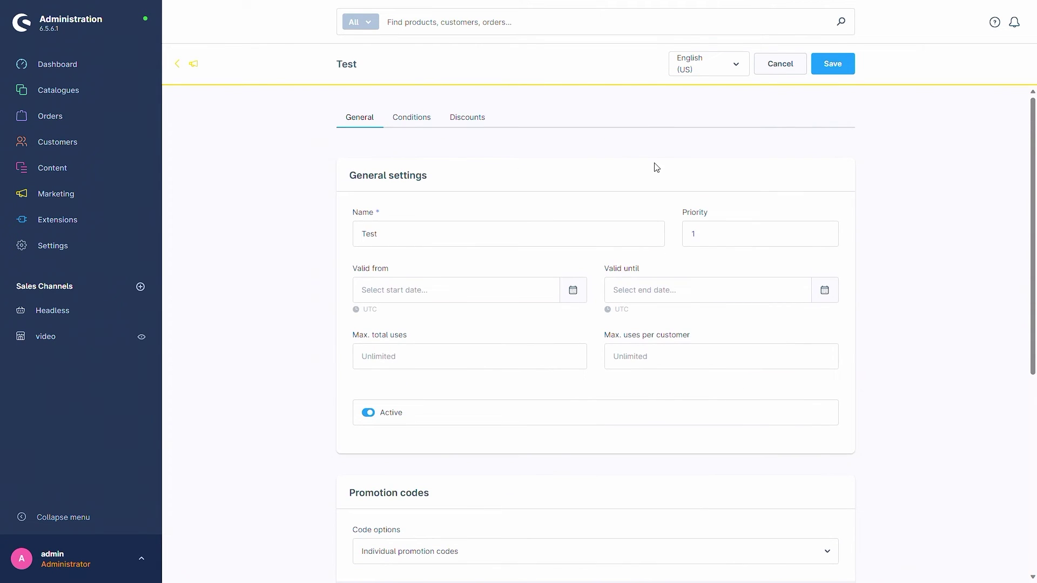
pyautogui.click(412, 122)
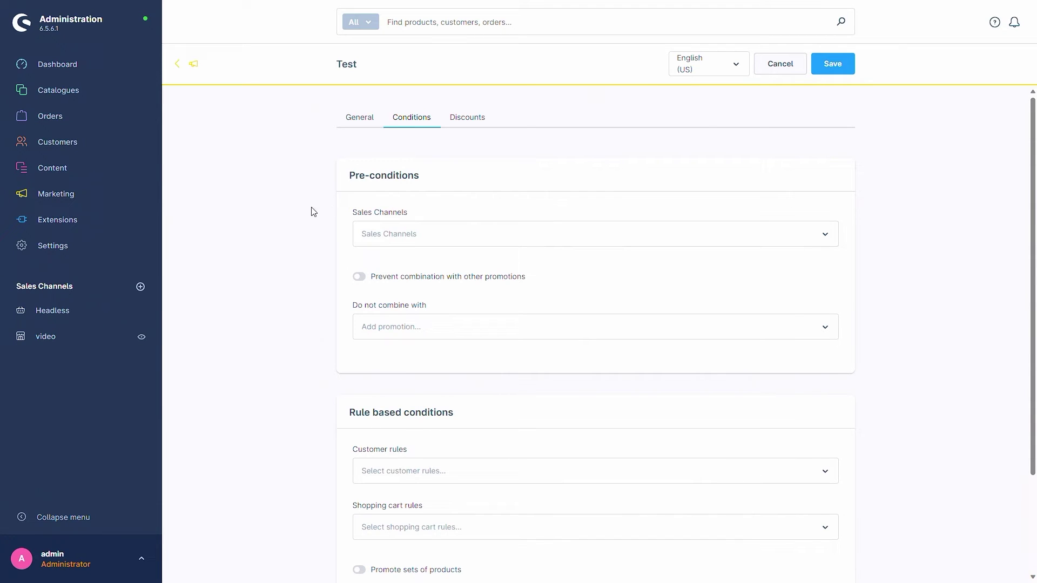
pyautogui.scroll(-2, 331, 225)
pyautogui.scroll(2, 339, 216)
pyautogui.scroll(-2, 346, 311)
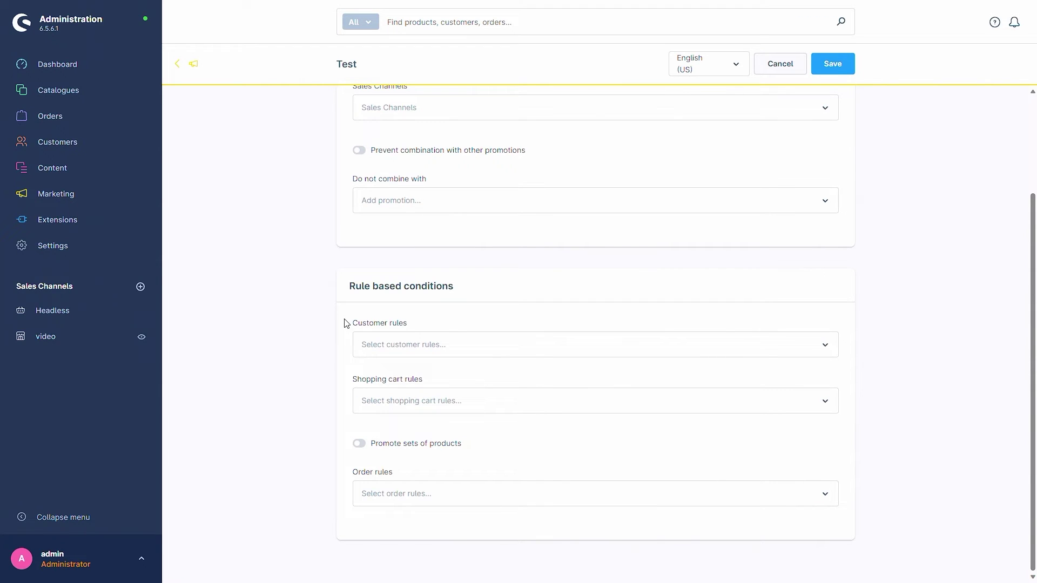
# Examine the rules available for the customer rules and the shopping cart rules without selecting any.
pyautogui.click(389, 343)
pyautogui.scroll(-2, 416, 286)
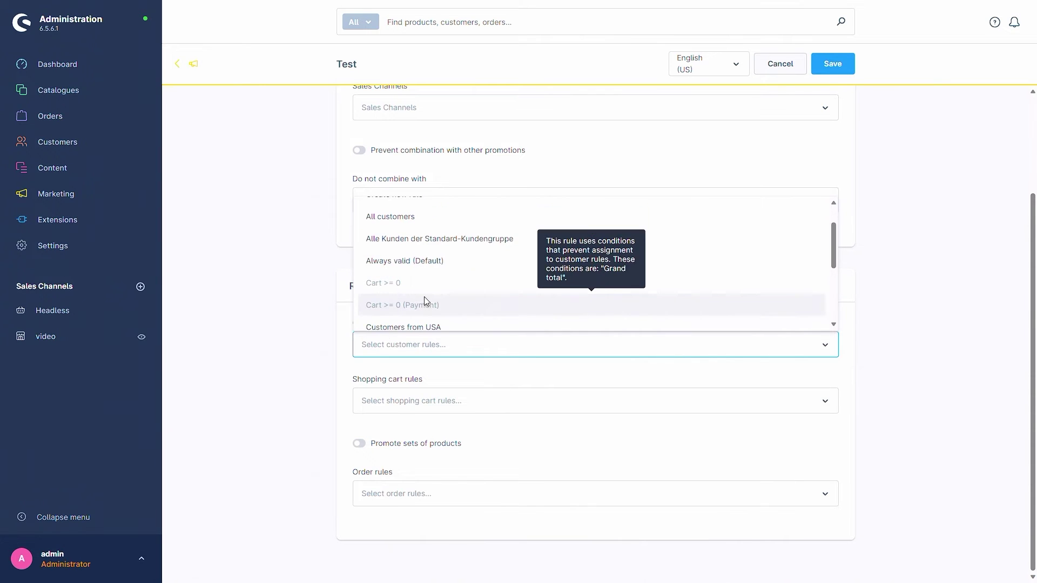
pyautogui.scroll(3, 424, 296)
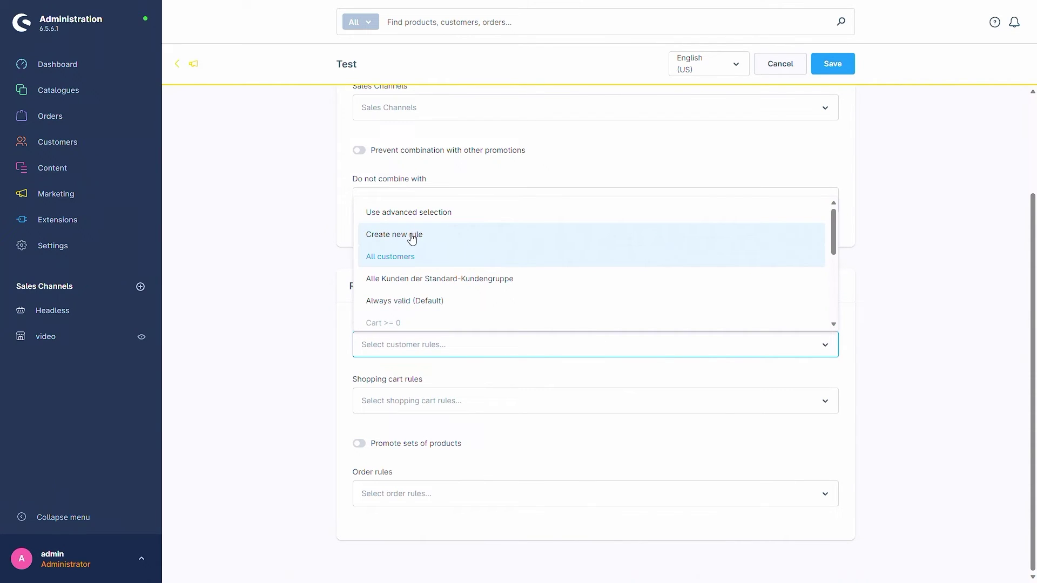
pyautogui.click(282, 297)
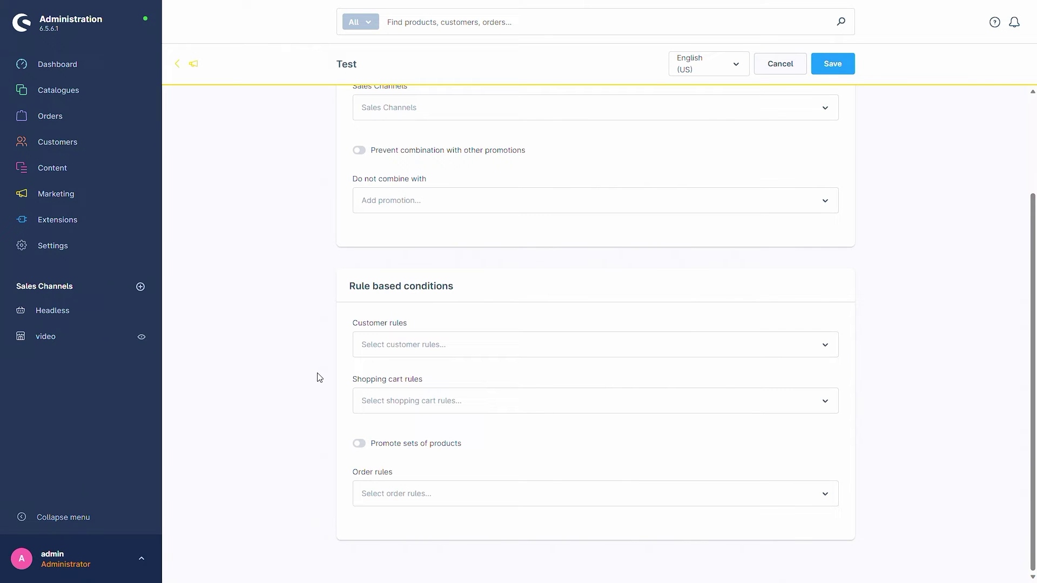
pyautogui.click(363, 401)
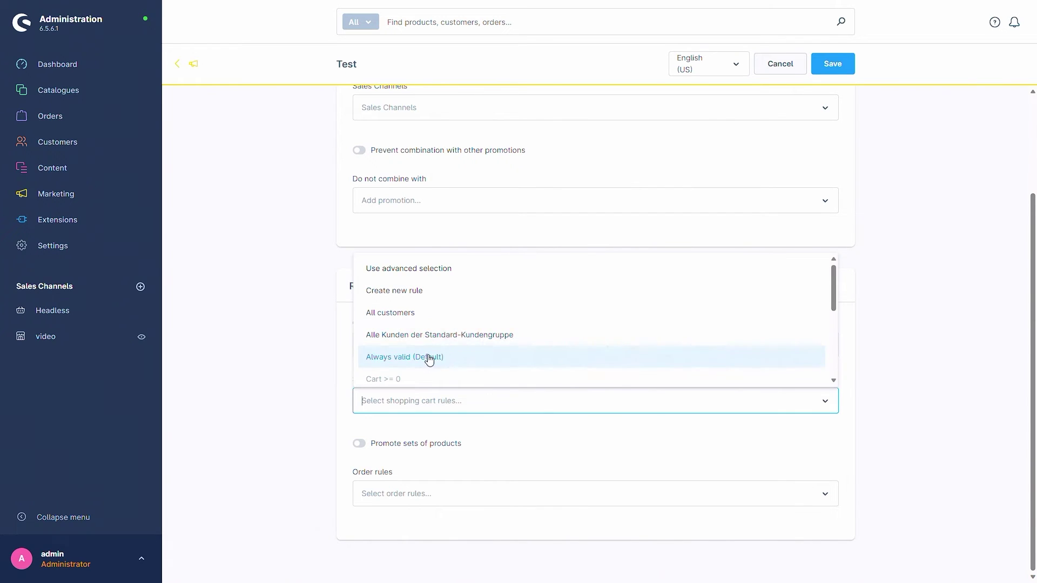
pyautogui.click(268, 348)
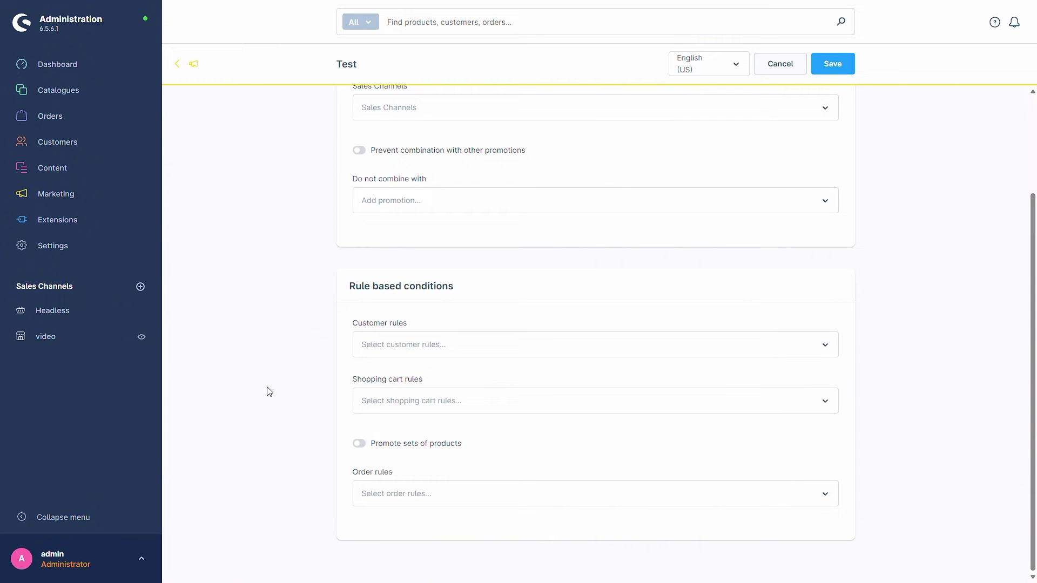
# Enable promoting sets of products and add a product set to the rule based conditions.
pyautogui.click(359, 444)
pyautogui.scroll(-1, 321, 405)
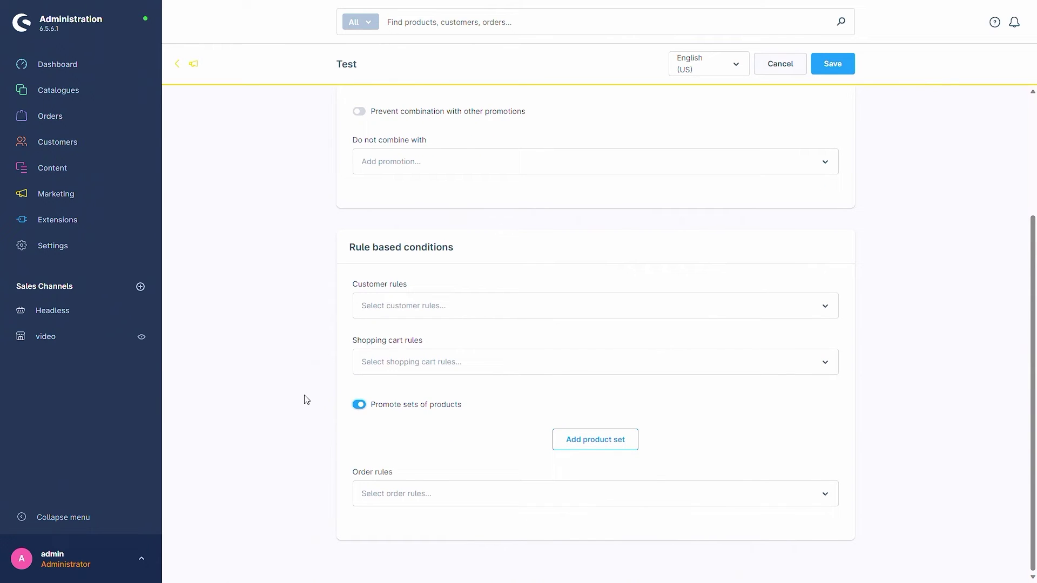
pyautogui.click(597, 445)
pyautogui.scroll(-3, 505, 424)
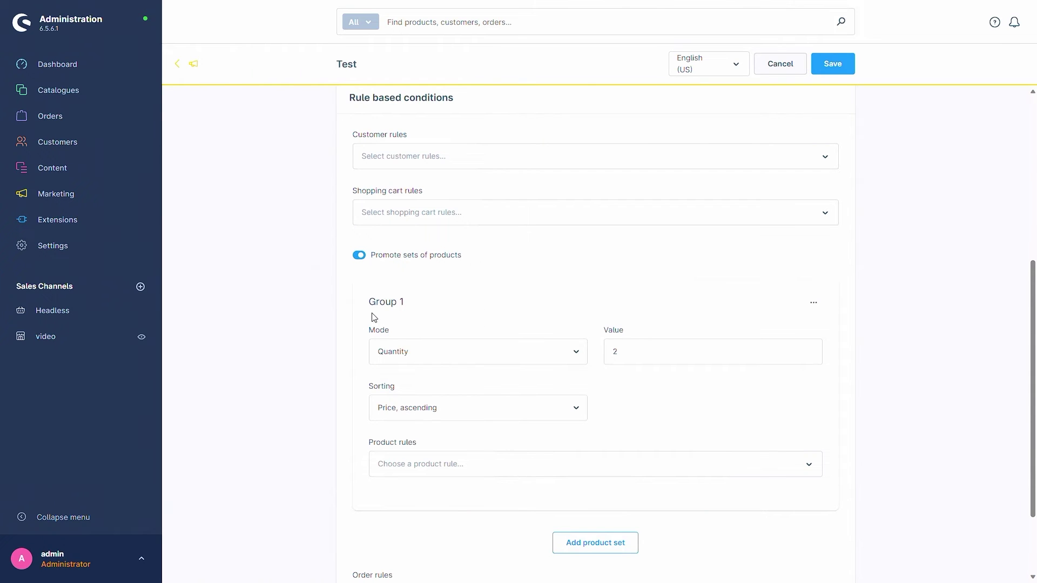
# Examine the mode options and the available product rules of Group 1 without changing them.
pyautogui.click(451, 357)
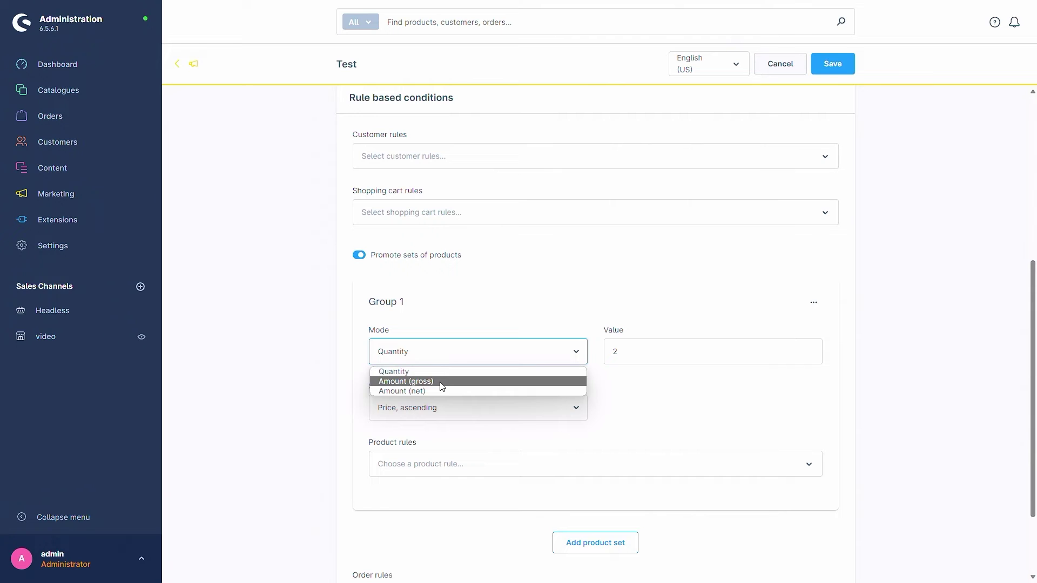
pyautogui.click(479, 312)
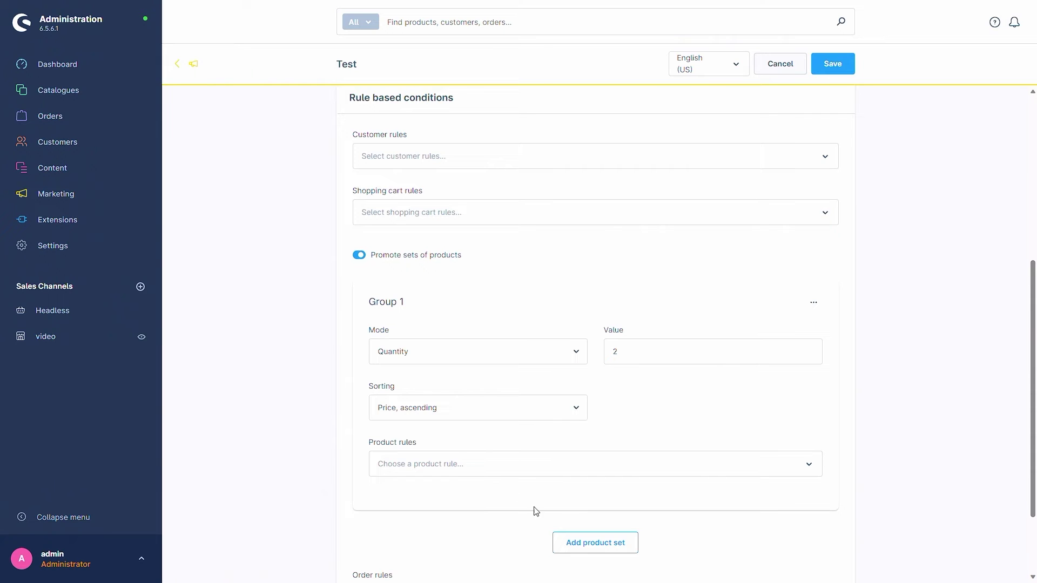
pyautogui.scroll(-2, 364, 435)
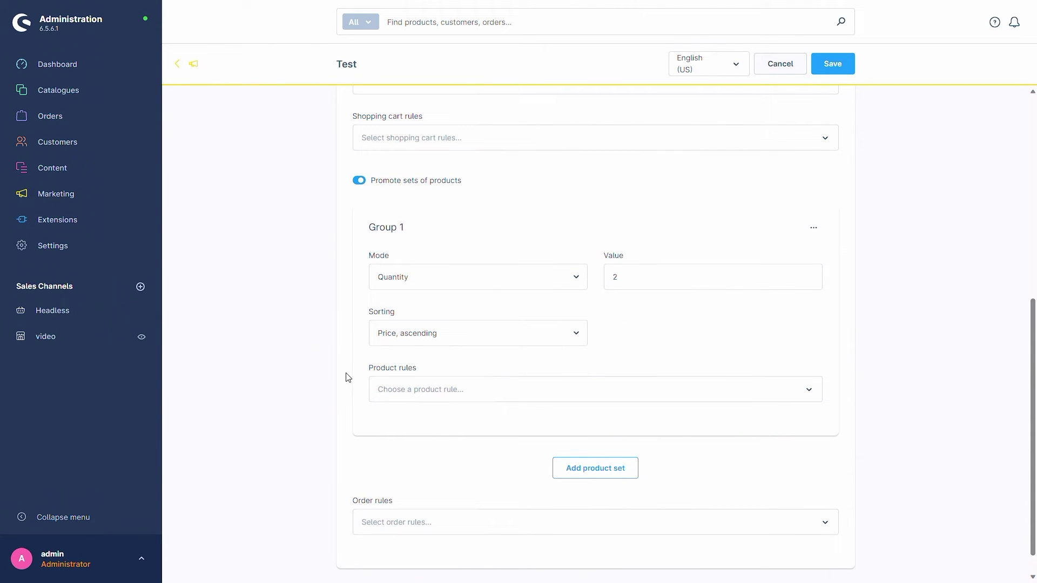
pyautogui.click(403, 389)
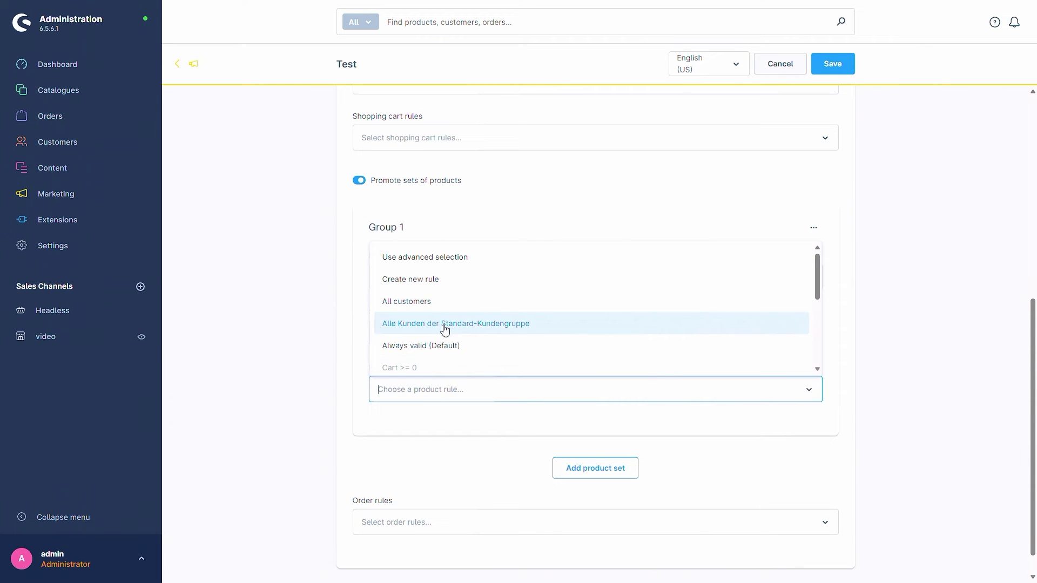
pyautogui.click(324, 274)
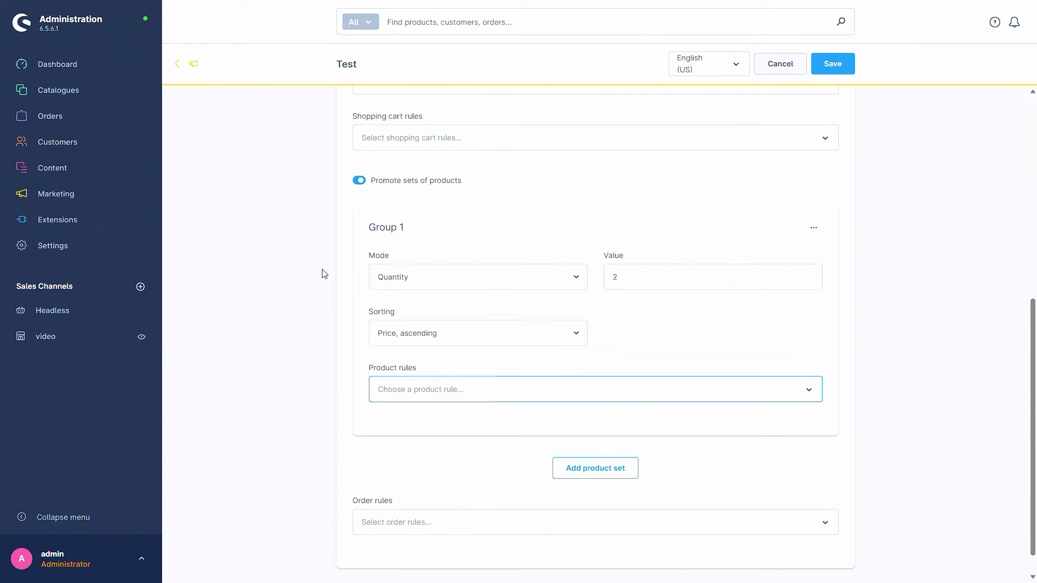
# Disable promoting sets of products and examine the available order rules without selecting any.
pyautogui.click(359, 181)
pyautogui.scroll(1, 312, 262)
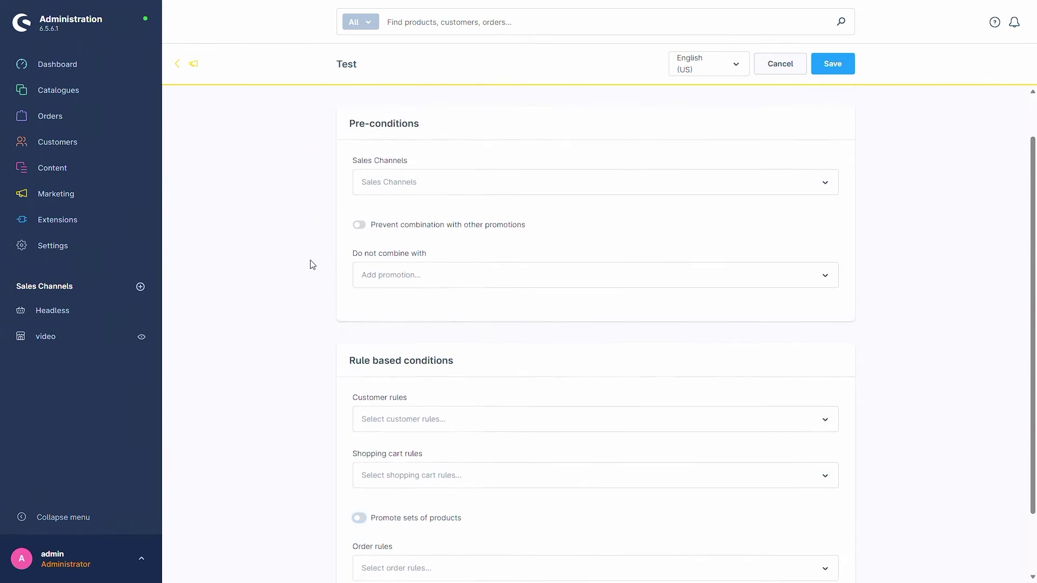
pyautogui.scroll(-1, 312, 262)
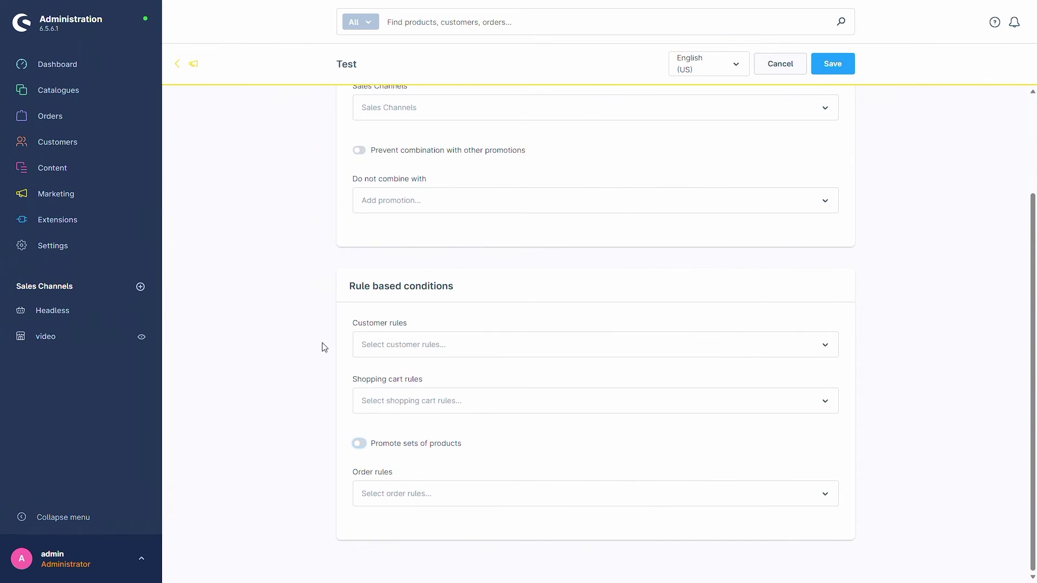
pyautogui.click(402, 494)
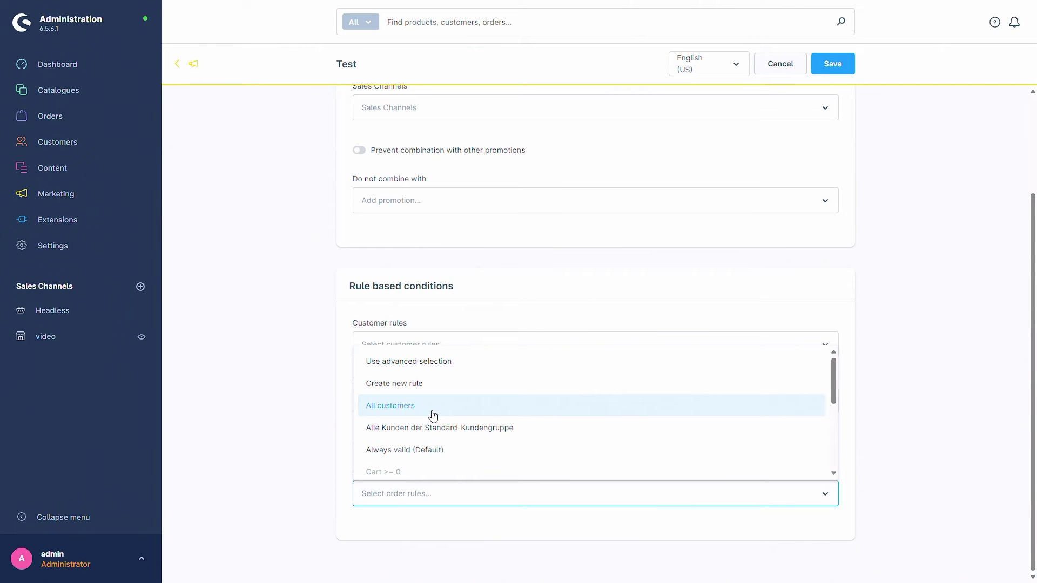
pyautogui.click(259, 422)
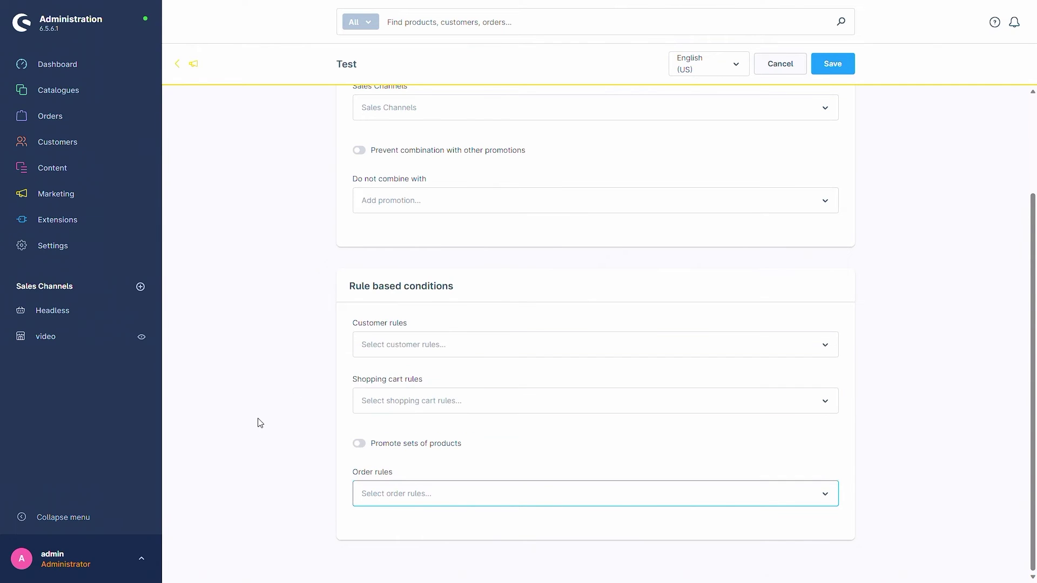
# Add a discount to the promotion and examine the options for what it applies to, keeping Cart.
pyautogui.scroll(3, 732, 226)
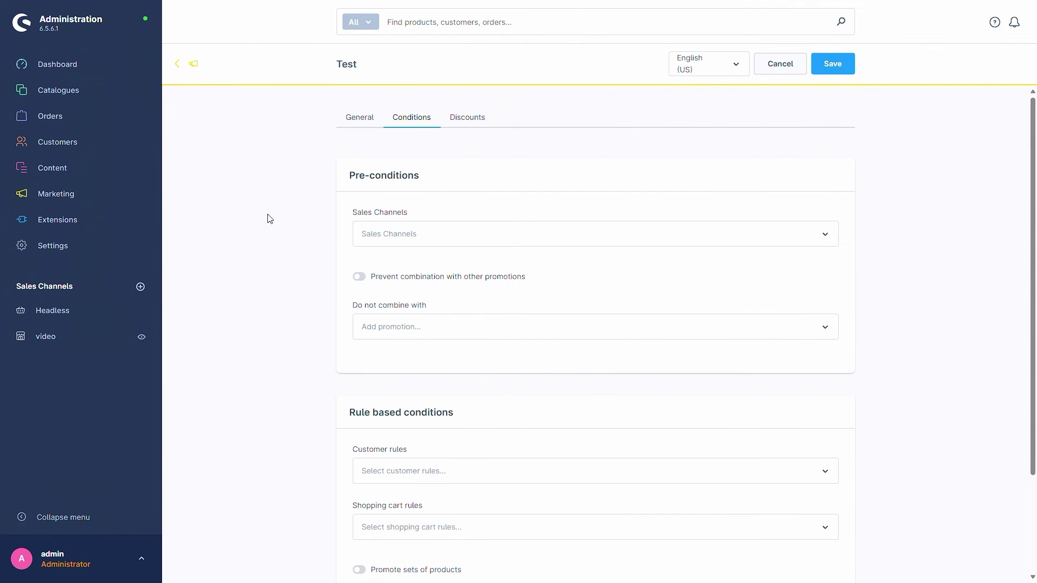
pyautogui.click(468, 122)
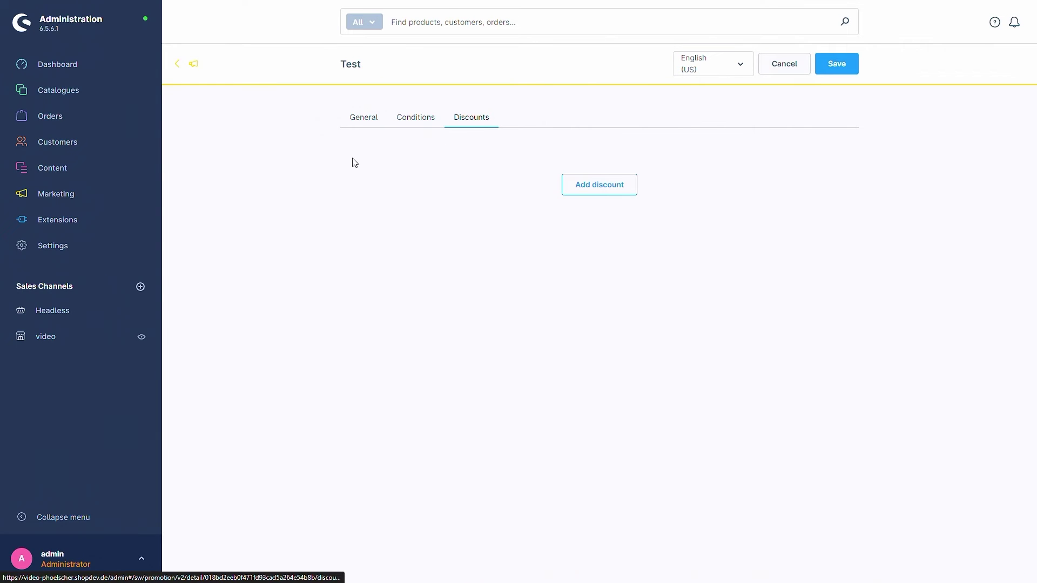
pyautogui.click(589, 184)
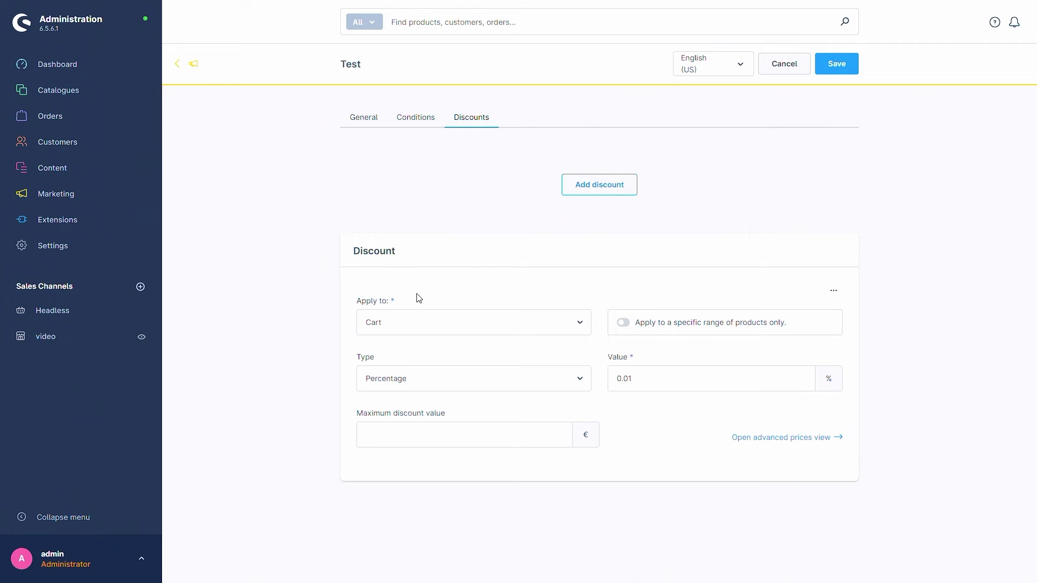
pyautogui.click(441, 322)
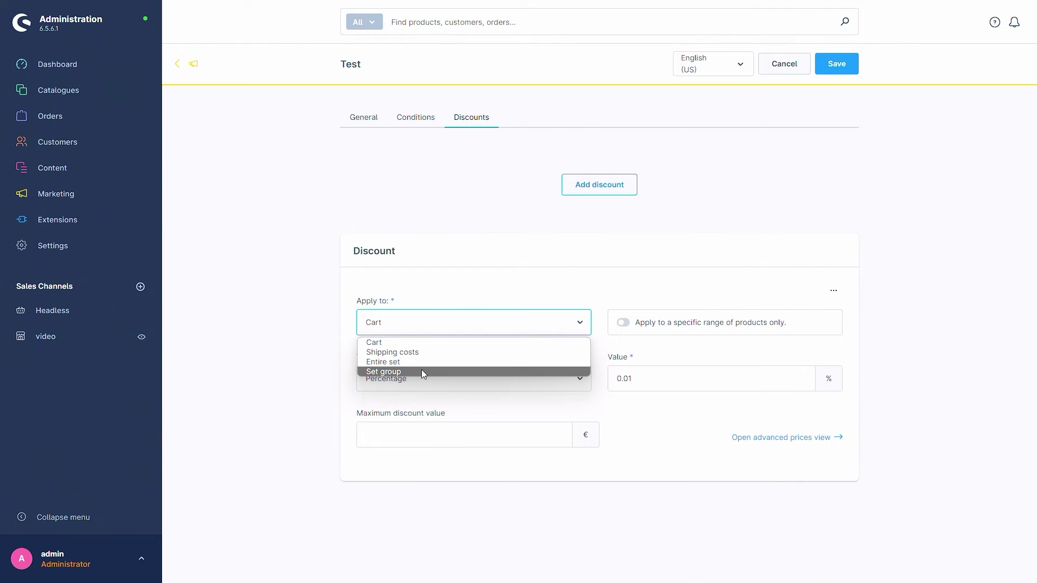
pyautogui.click(514, 273)
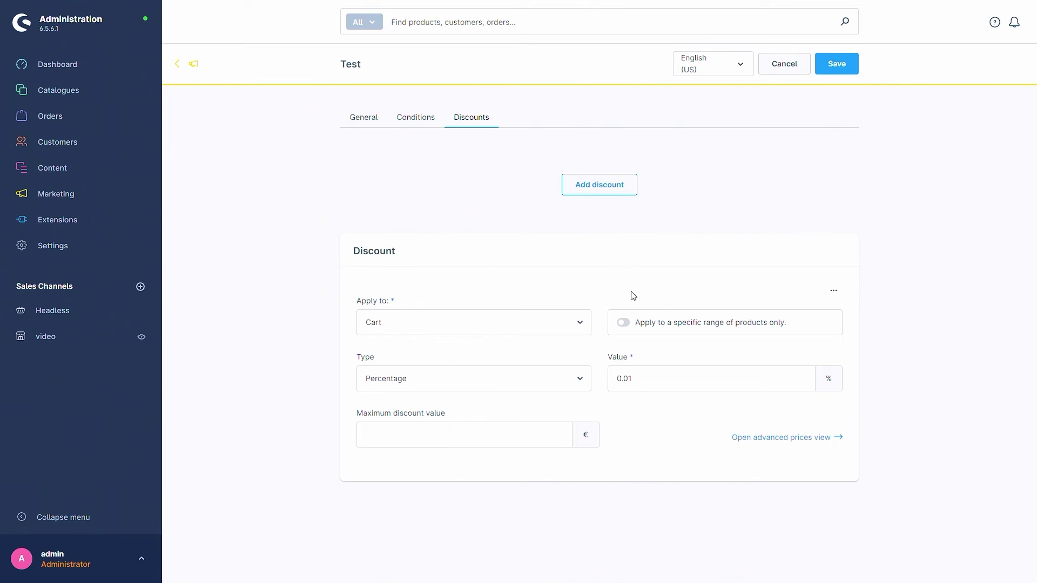
# Try applying the discount to a specific range of products only, examine the item choices, and disable the restriction again.
pyautogui.click(624, 324)
pyautogui.scroll(-1, 373, 340)
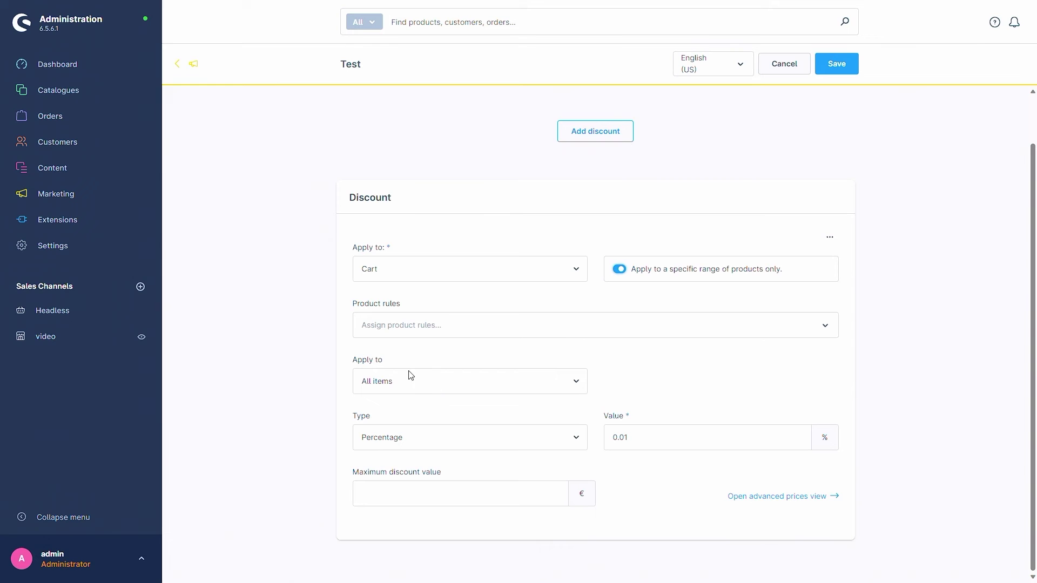
pyautogui.click(420, 386)
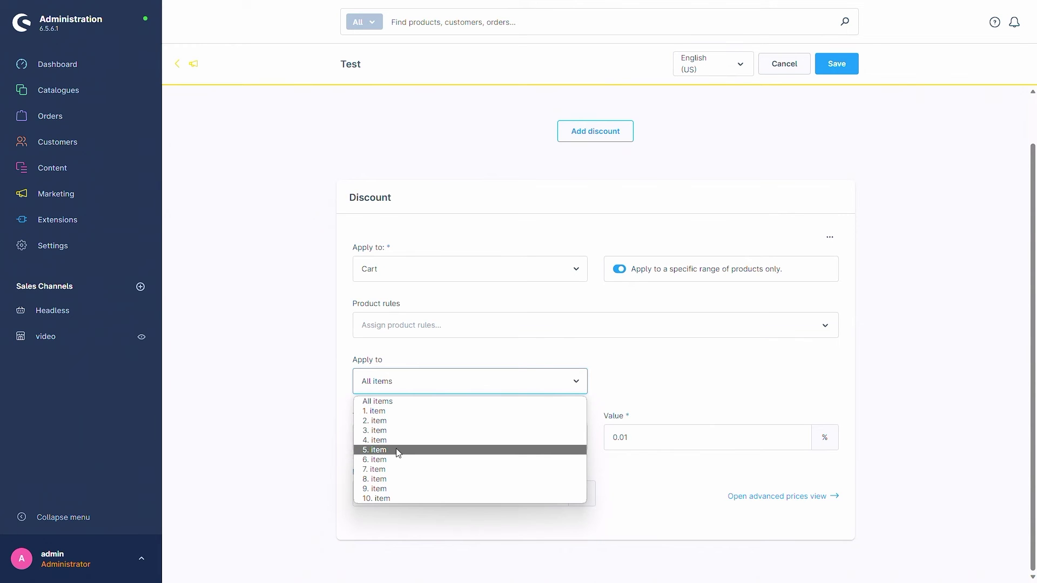
pyautogui.click(243, 344)
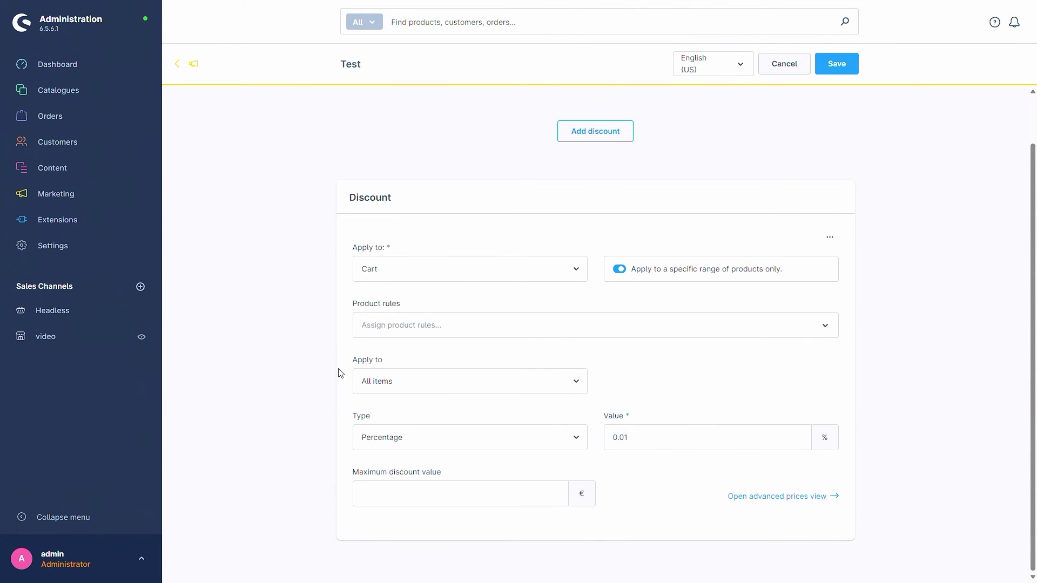
pyautogui.click(618, 272)
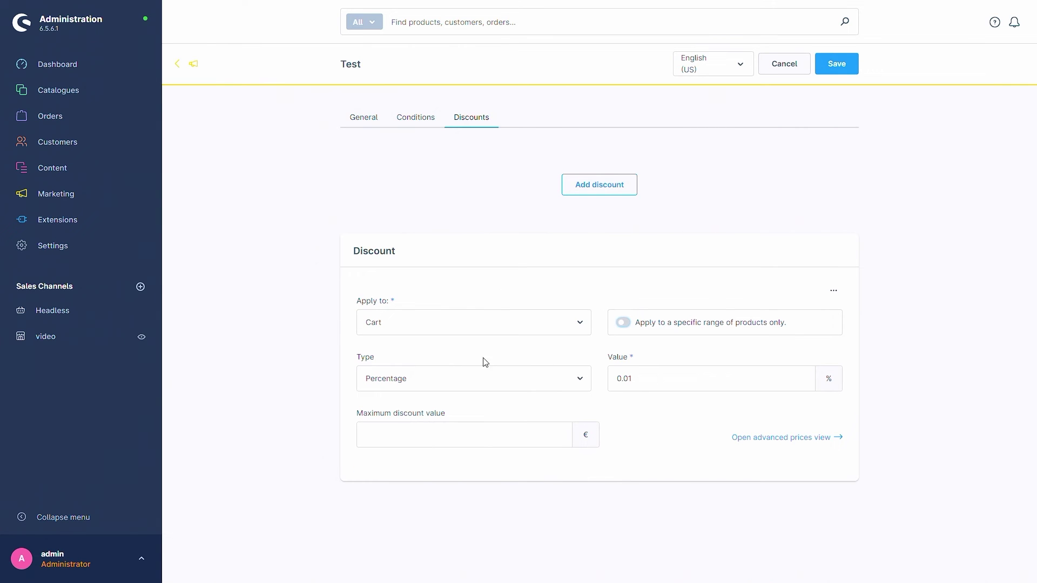
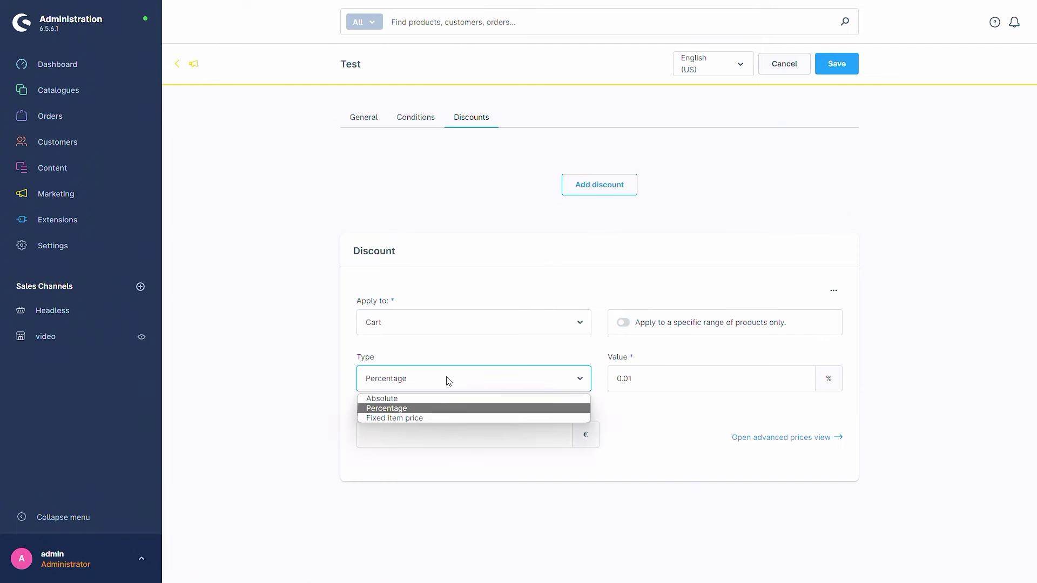
# Set the cart discount's type to Absolute with a value of 10 €.
pyautogui.click(412, 400)
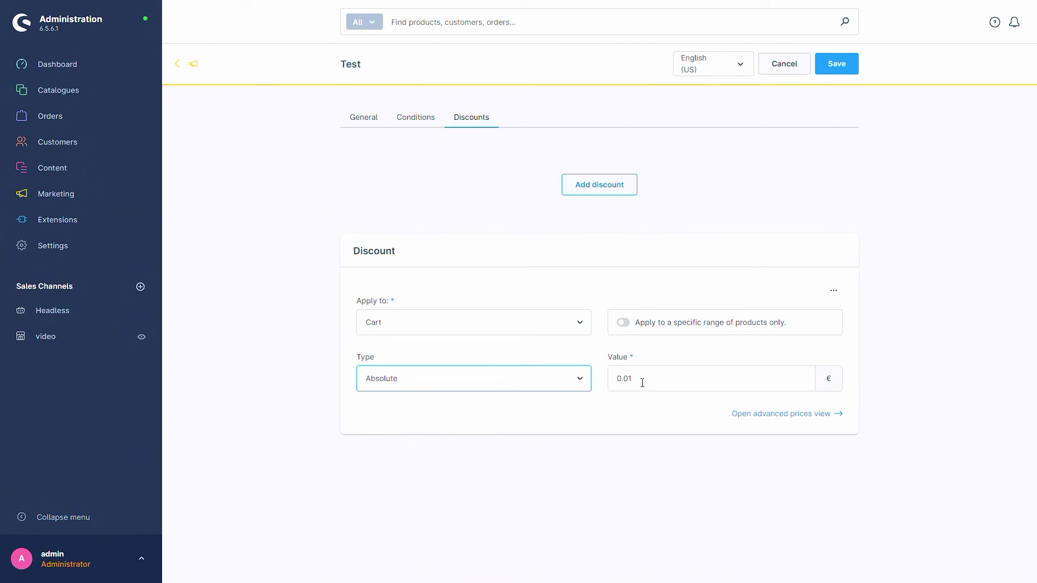
pyautogui.moveTo(642, 383); pyautogui.dragTo(619, 374)
pyautogui.write('5')
pyautogui.write('0')
pyautogui.click(600, 465)
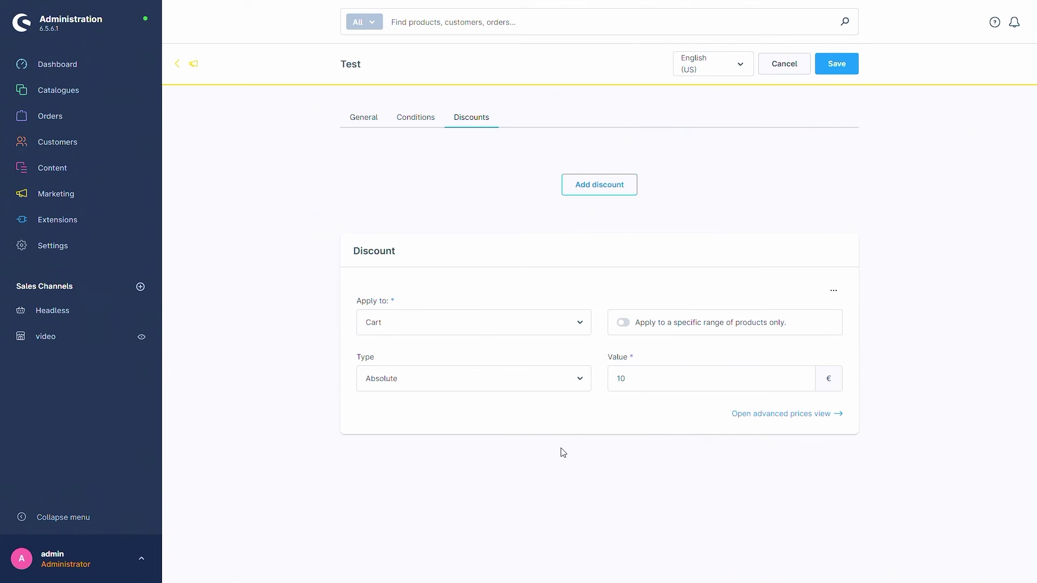
# Try the Percentage type with a maximum discount value of 5 €, and clear that maximum again.
pyautogui.click(463, 382)
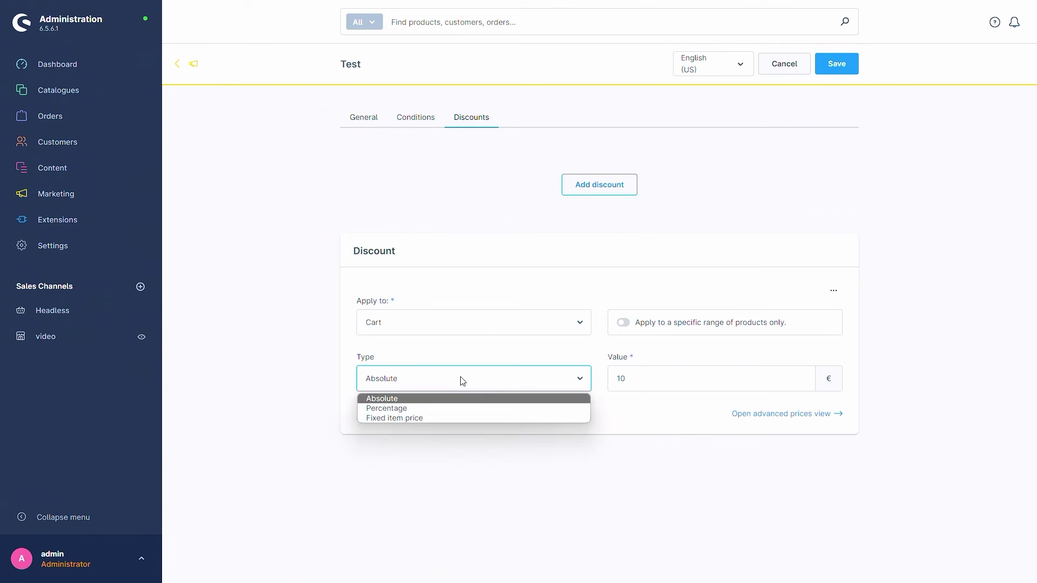
pyautogui.click(436, 409)
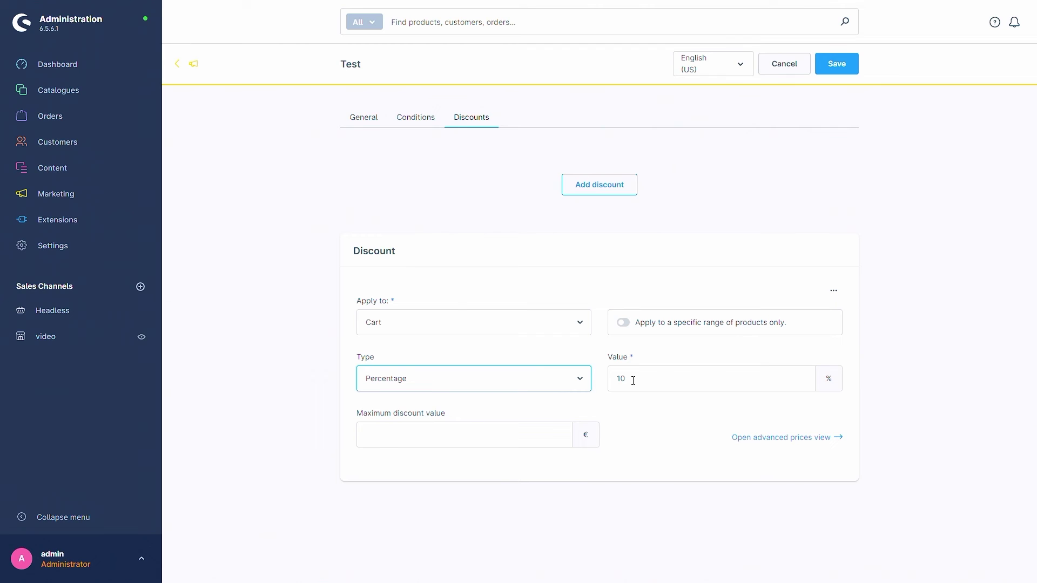
pyautogui.click(426, 432)
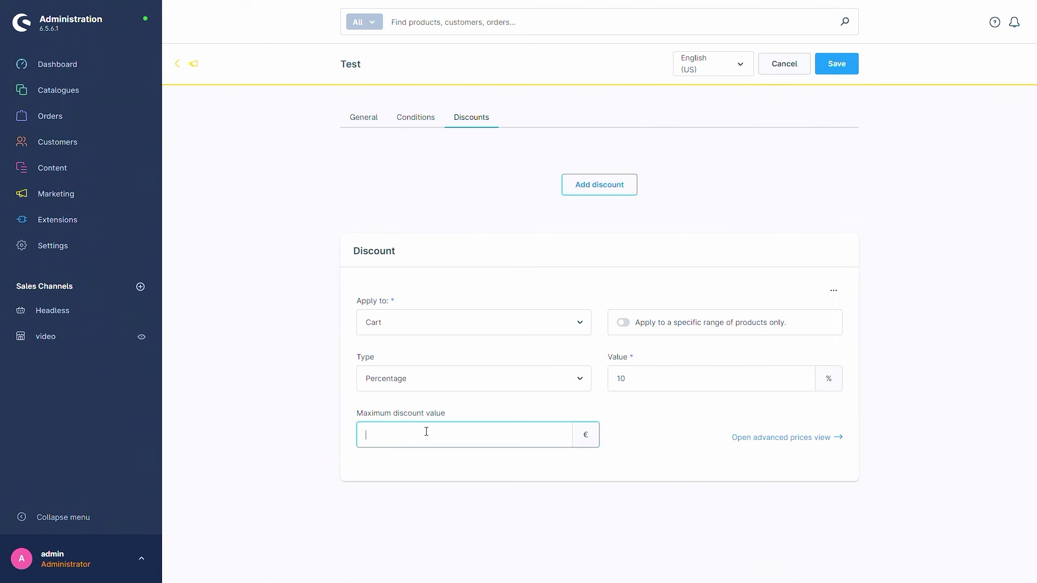
pyautogui.write('5')
pyautogui.click(384, 499)
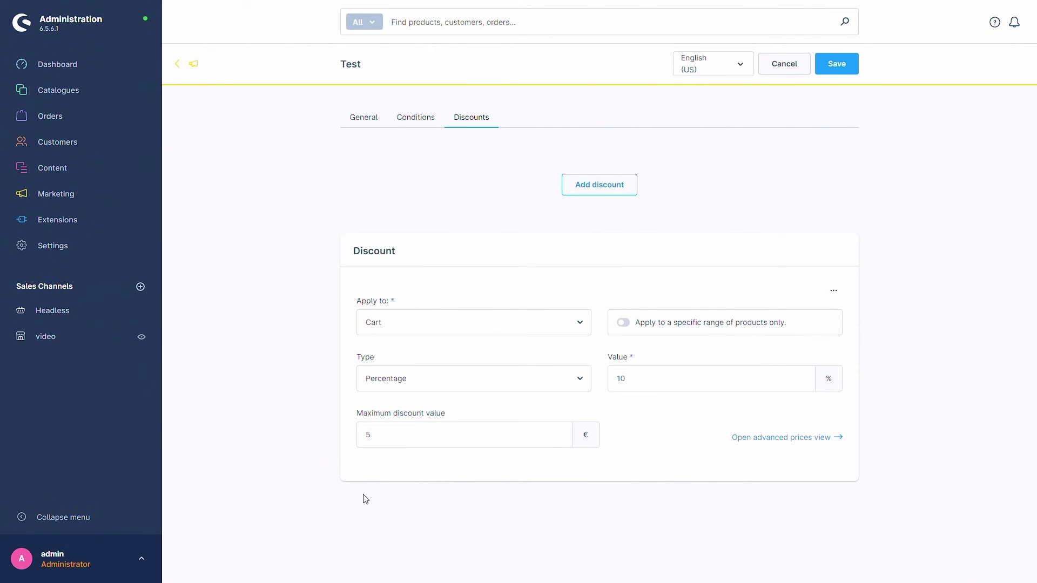
pyautogui.click(374, 425)
pyautogui.press('BackSpace')
# Try the Fixed item price type for the cart discount and switch the type back to Absolute.
pyautogui.click(528, 390)
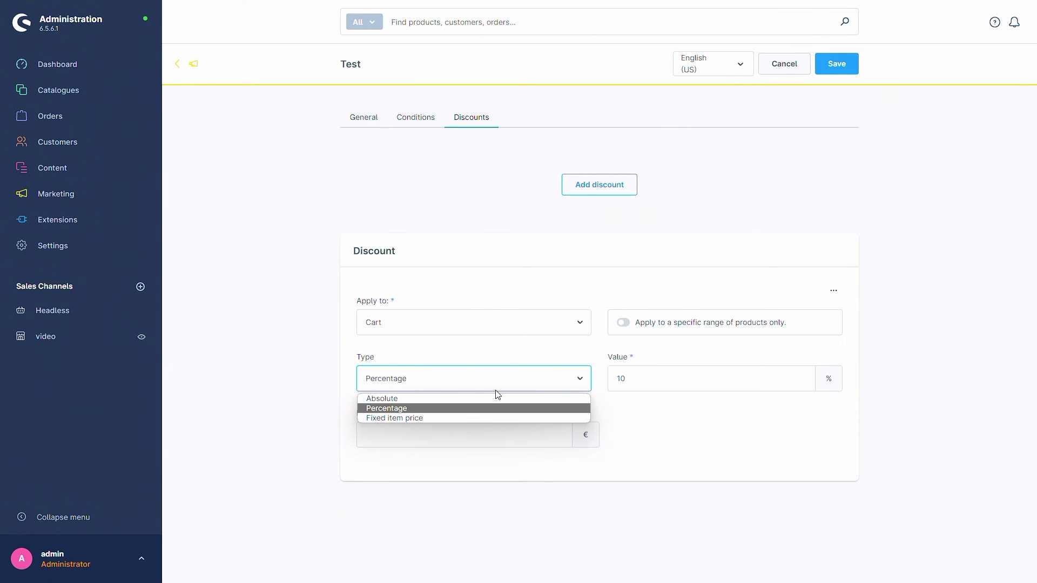
pyautogui.click(433, 418)
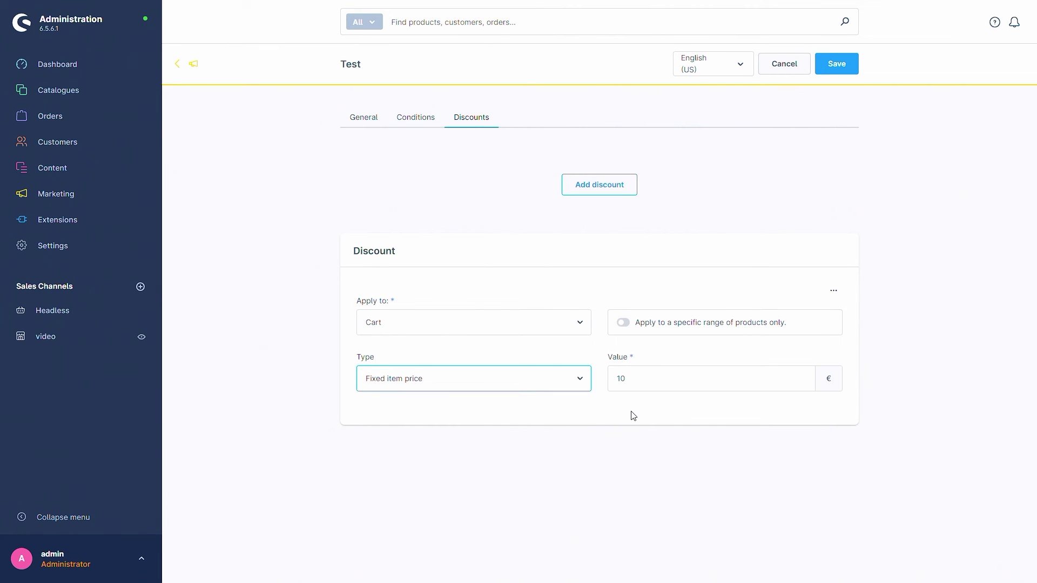
pyautogui.scroll(1, 542, 389)
pyautogui.click(421, 375)
pyautogui.click(409, 402)
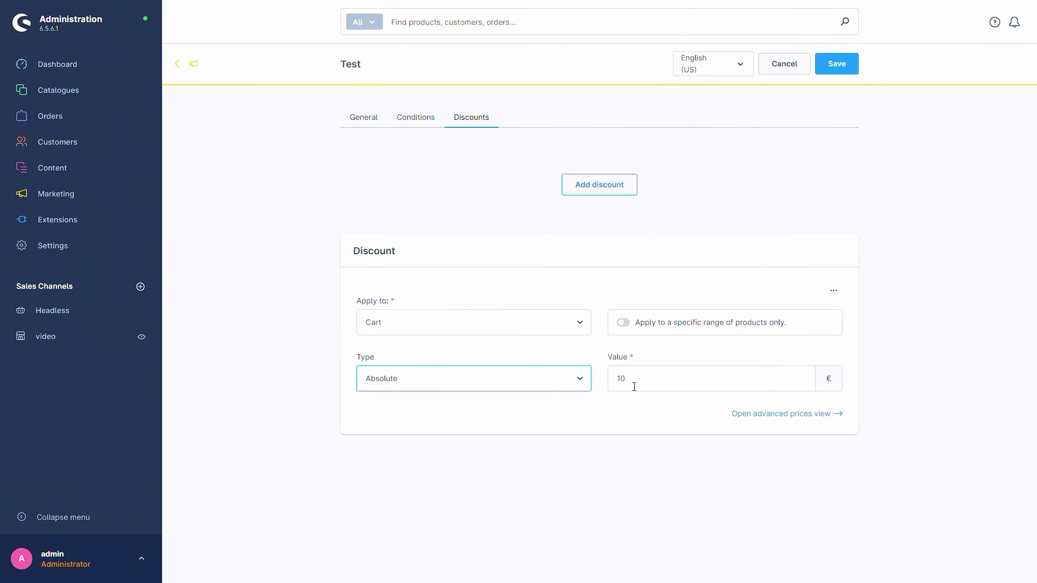
# Examine the cart discount's advanced prices for each currency and close the view without changes.
pyautogui.click(784, 420)
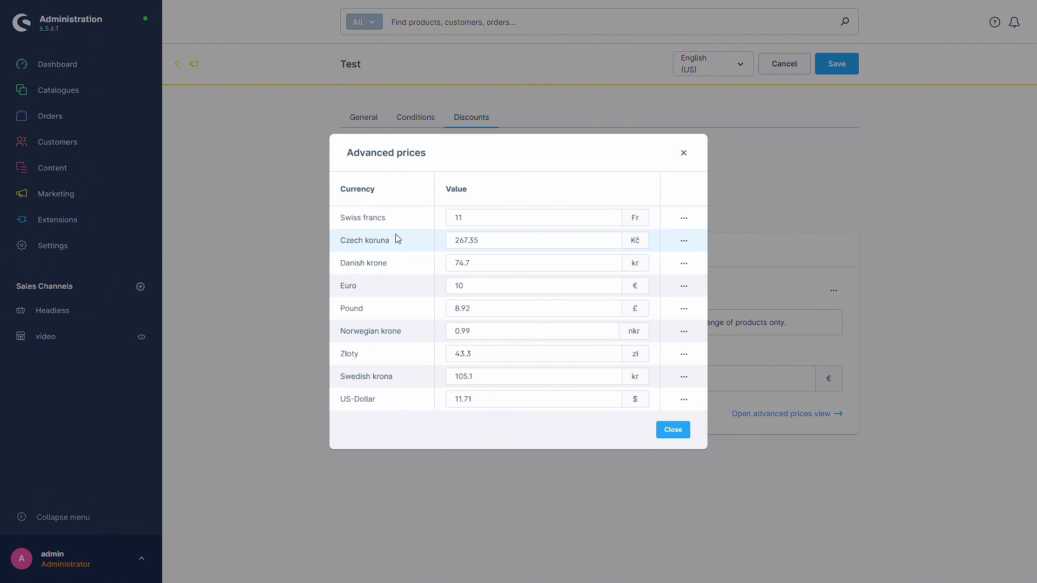
pyautogui.click(327, 284)
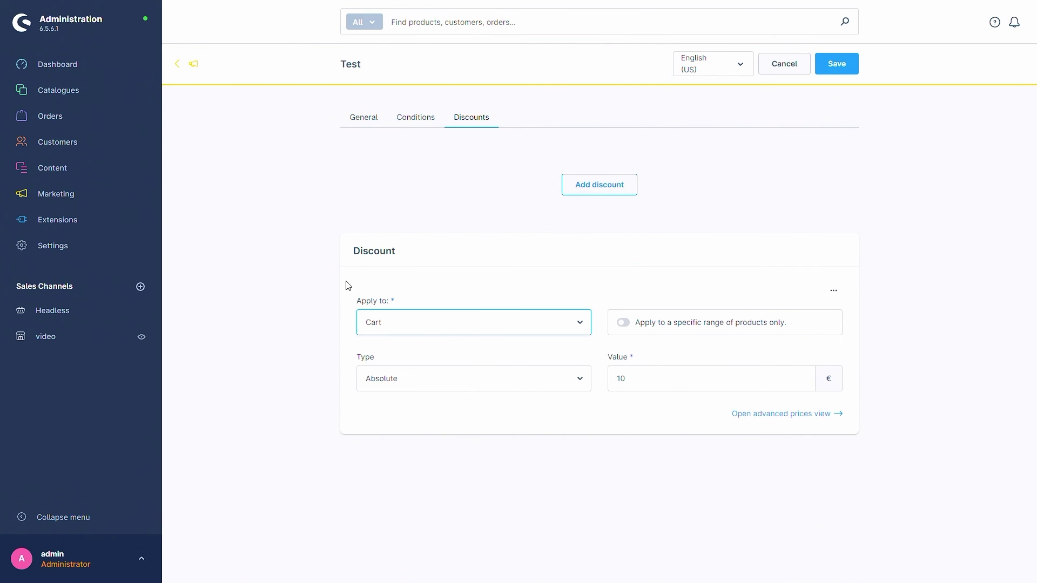
# Try applying the discount to Shipping costs with the Fixed price type, and return it to Cart.
pyautogui.click(417, 326)
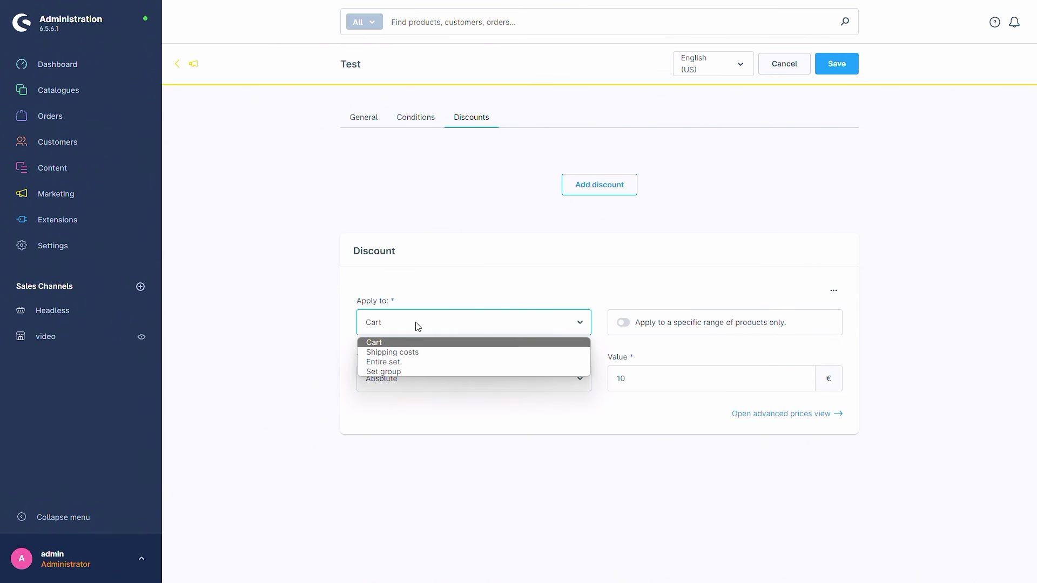
pyautogui.click(419, 351)
pyautogui.click(435, 384)
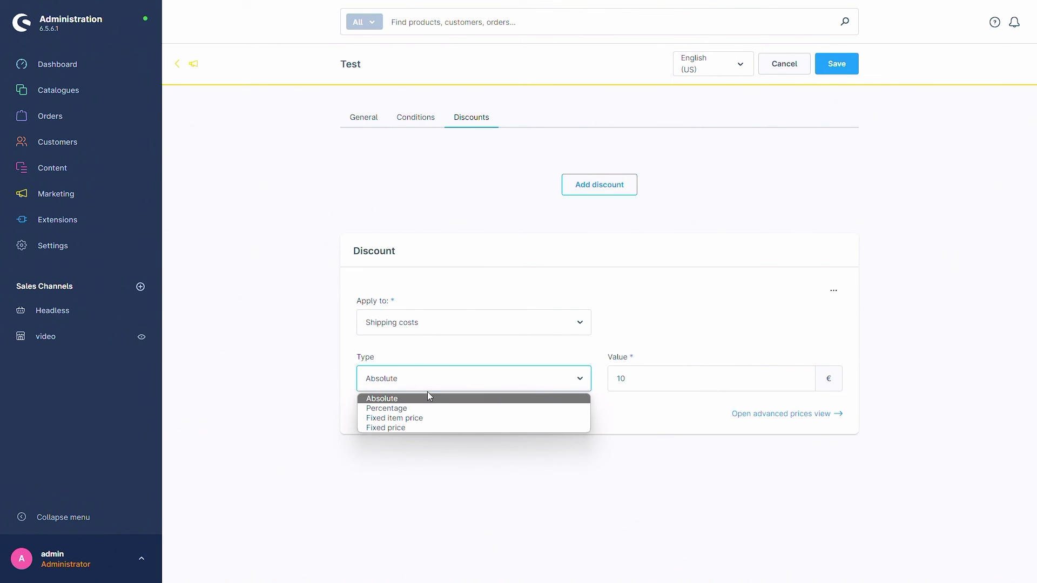
pyautogui.click(423, 429)
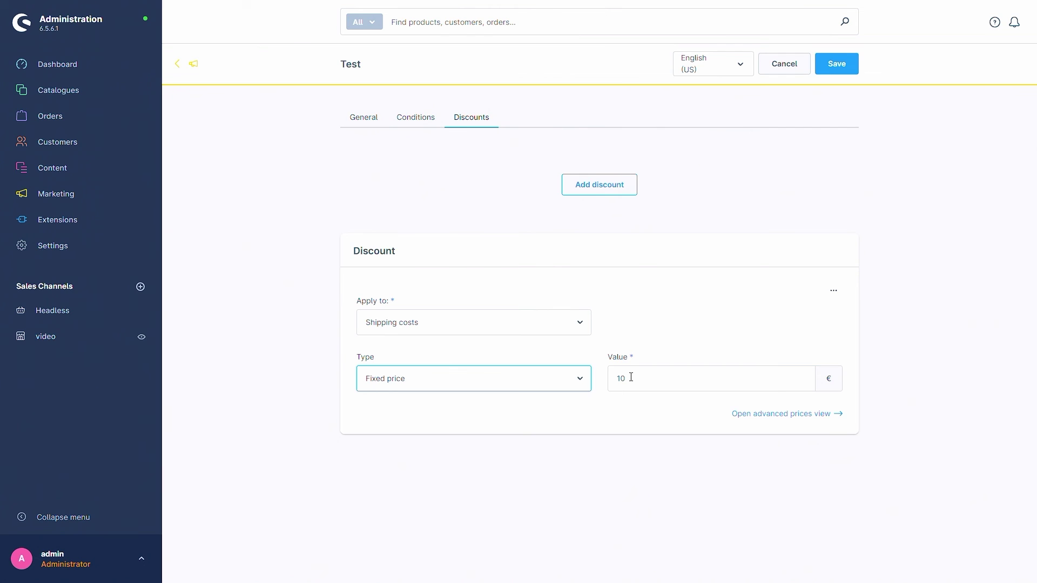
pyautogui.click(549, 325)
pyautogui.click(451, 342)
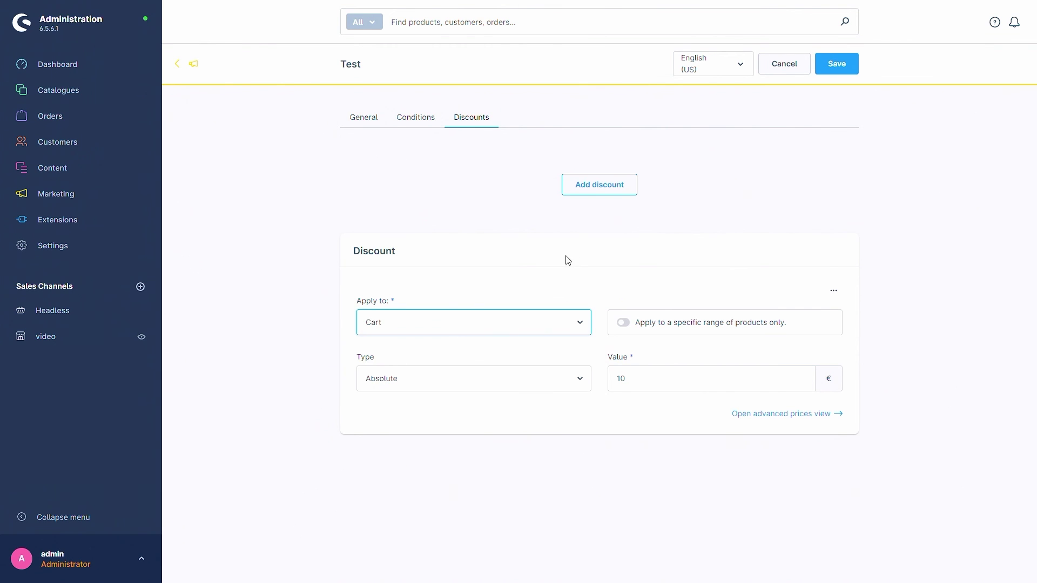
# Add a second discount to the promotion and apply it to Shipping costs.
pyautogui.click(604, 189)
pyautogui.scroll(-3, 305, 418)
pyautogui.scroll(1, 317, 386)
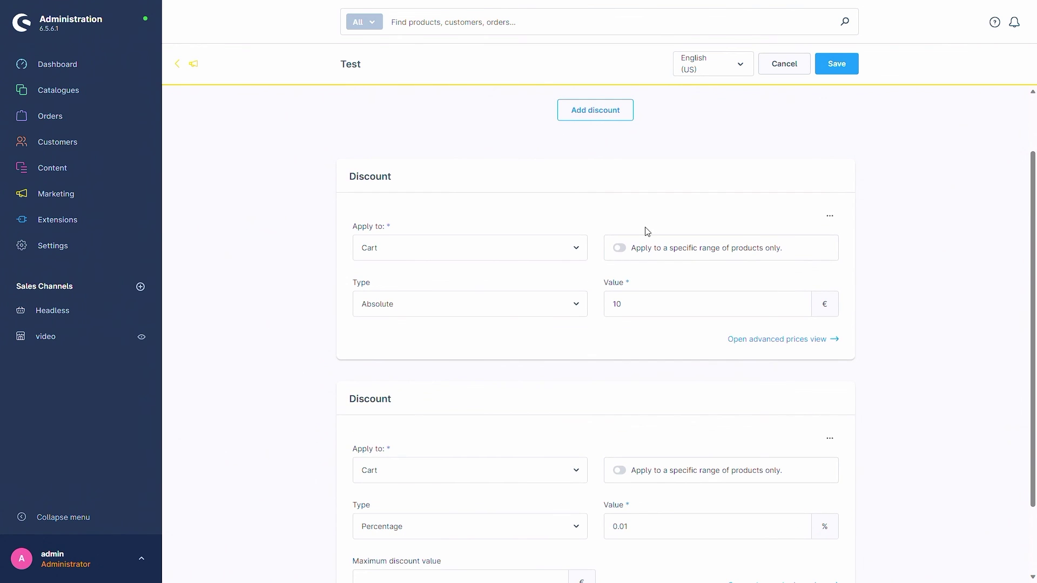
pyautogui.scroll(-2, 315, 285)
pyautogui.click(424, 382)
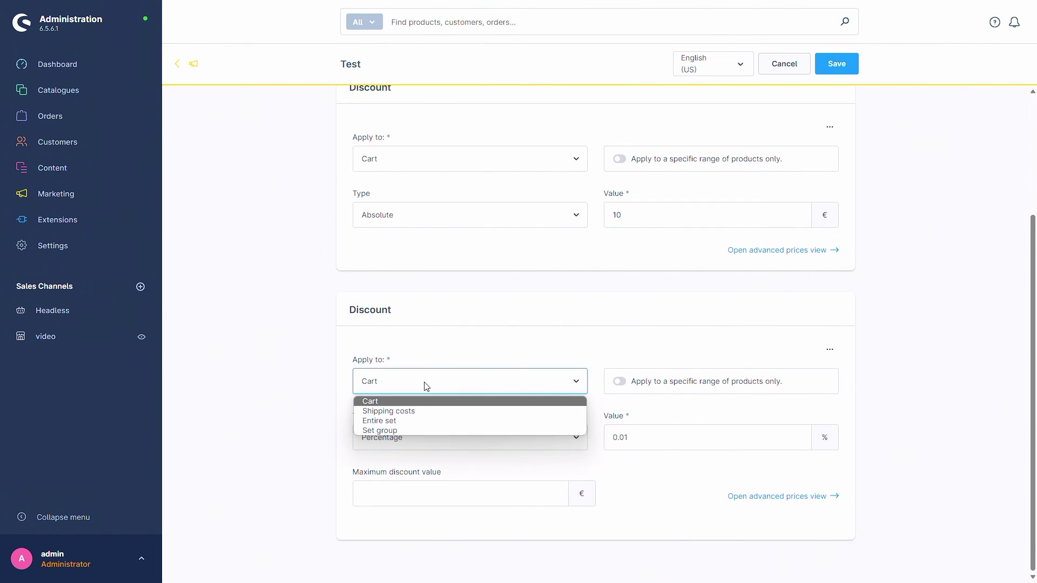
pyautogui.click(429, 408)
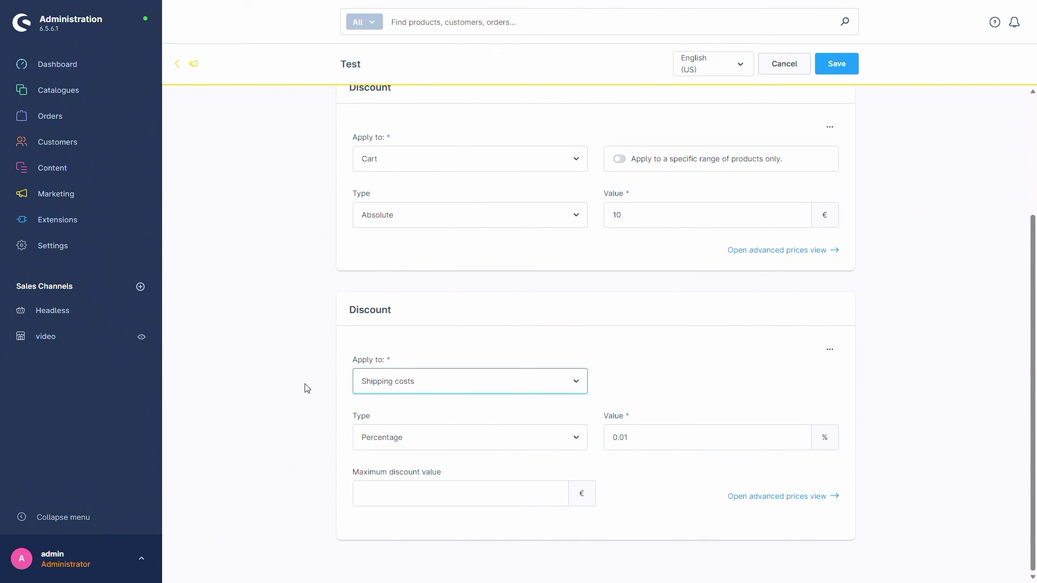
# Set the value of the shipping costs discount to 10 %.
pyautogui.doubleClick(616, 436)
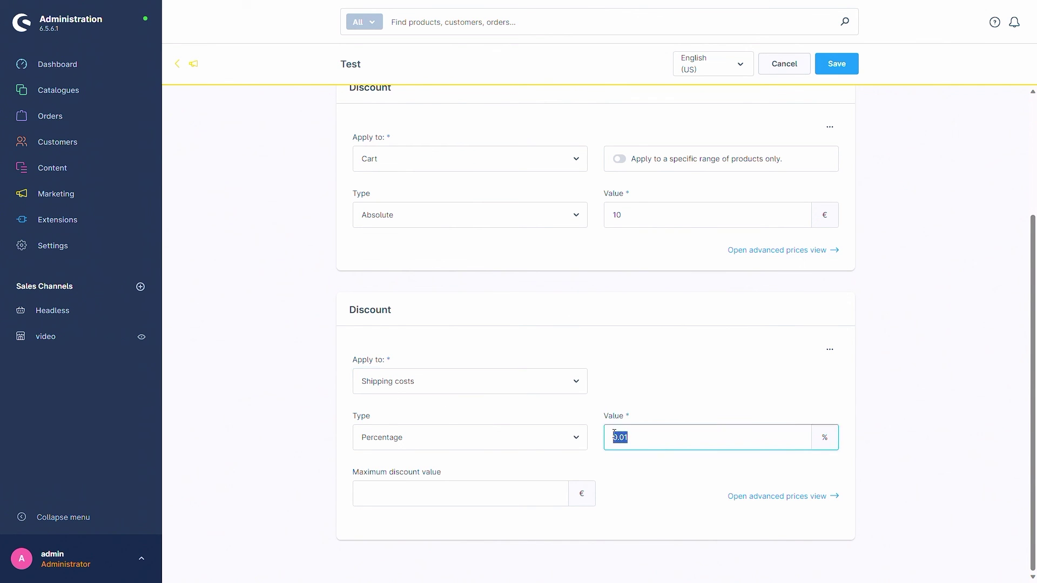
pyautogui.write('10')
pyautogui.click(275, 317)
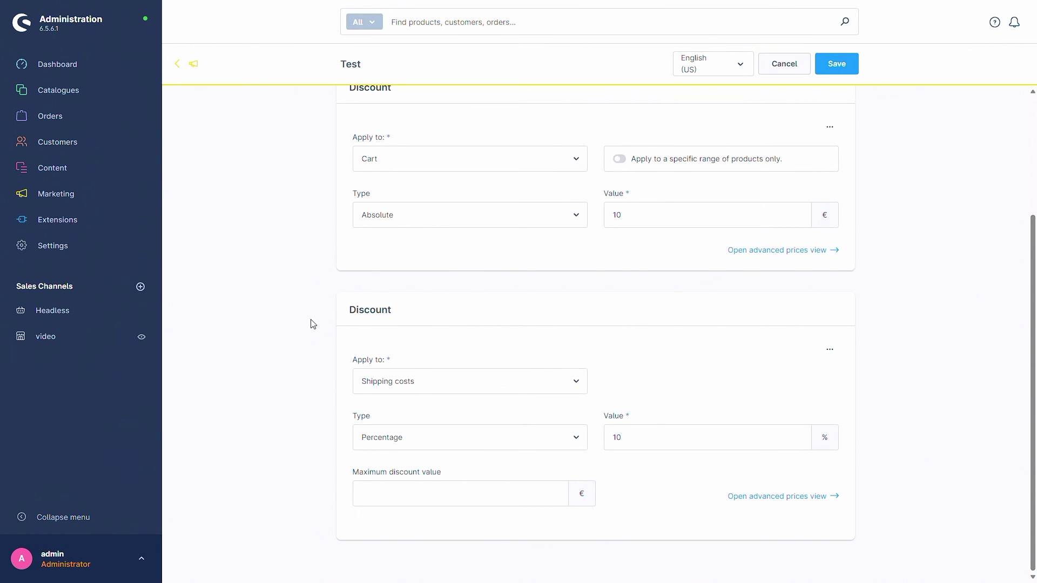
pyautogui.scroll(3, 336, 327)
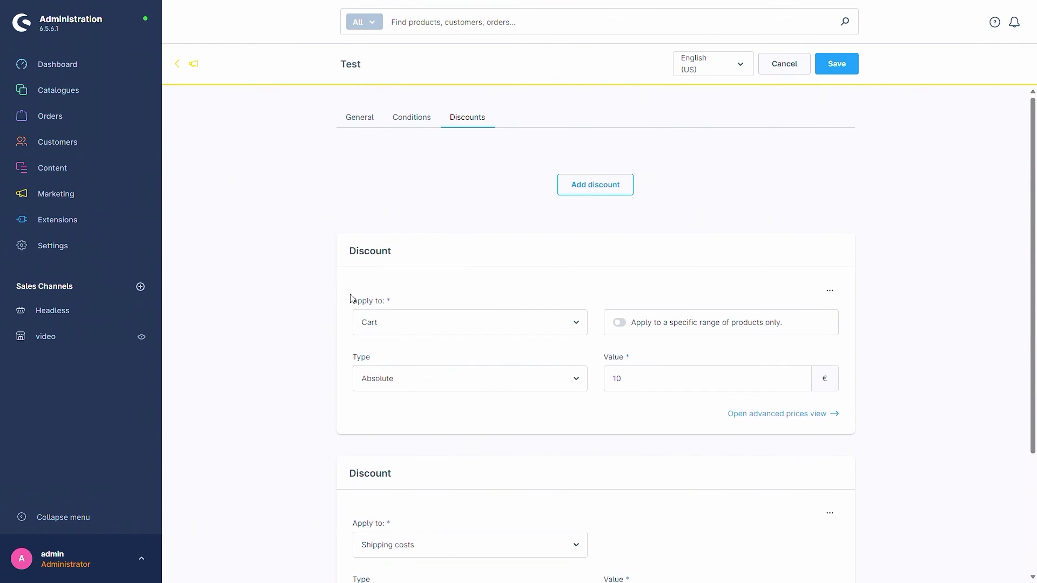
# Save the Test promotion with its cart and shipping costs discounts and return to the promotions overview.
pyautogui.click(839, 71)
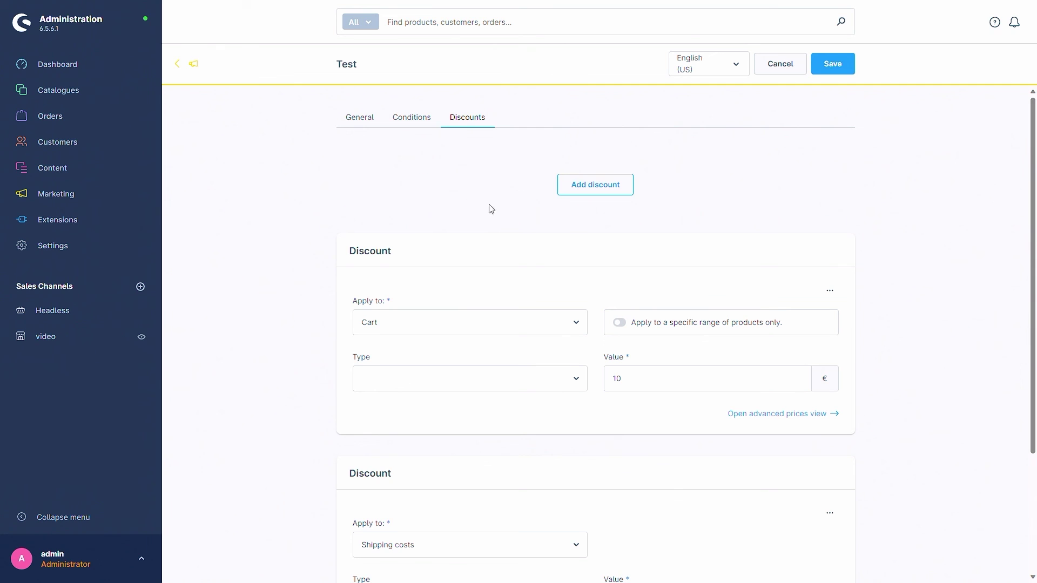
pyautogui.click(360, 123)
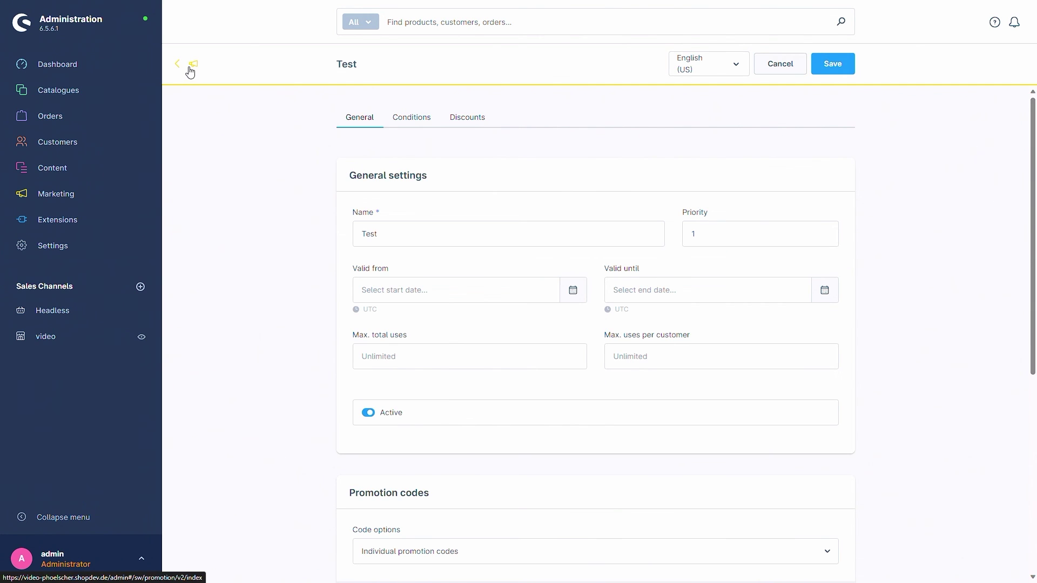
pyautogui.click(191, 66)
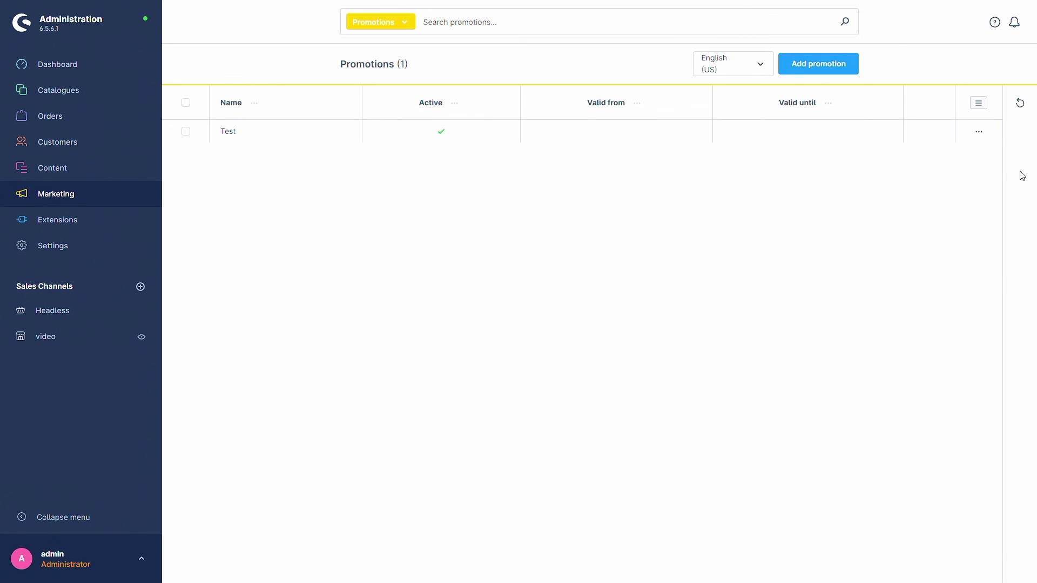
# View the actions available for the Test promotion in the overview without choosing one.
pyautogui.click(978, 133)
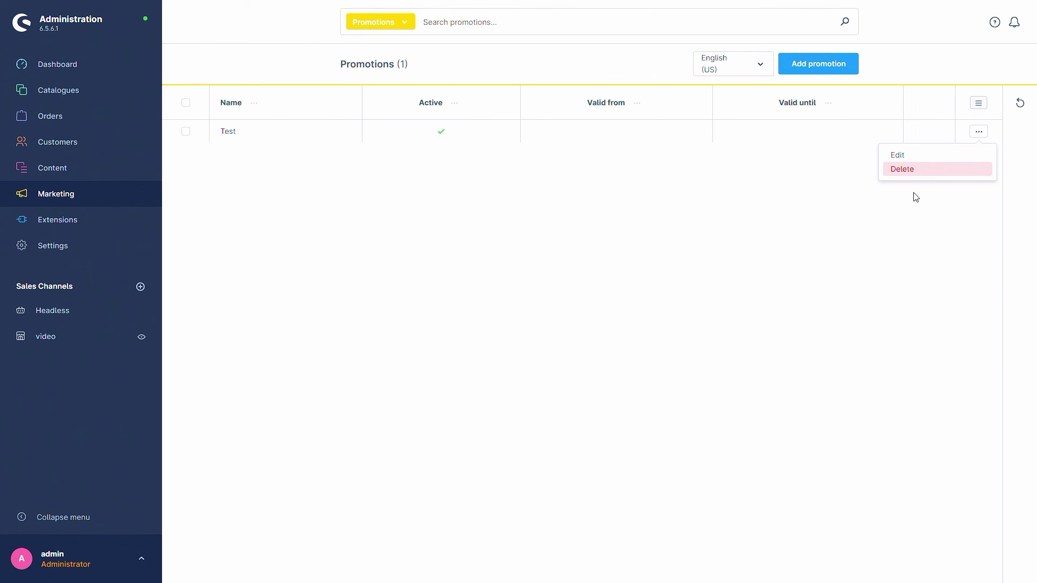
pyautogui.click(598, 310)
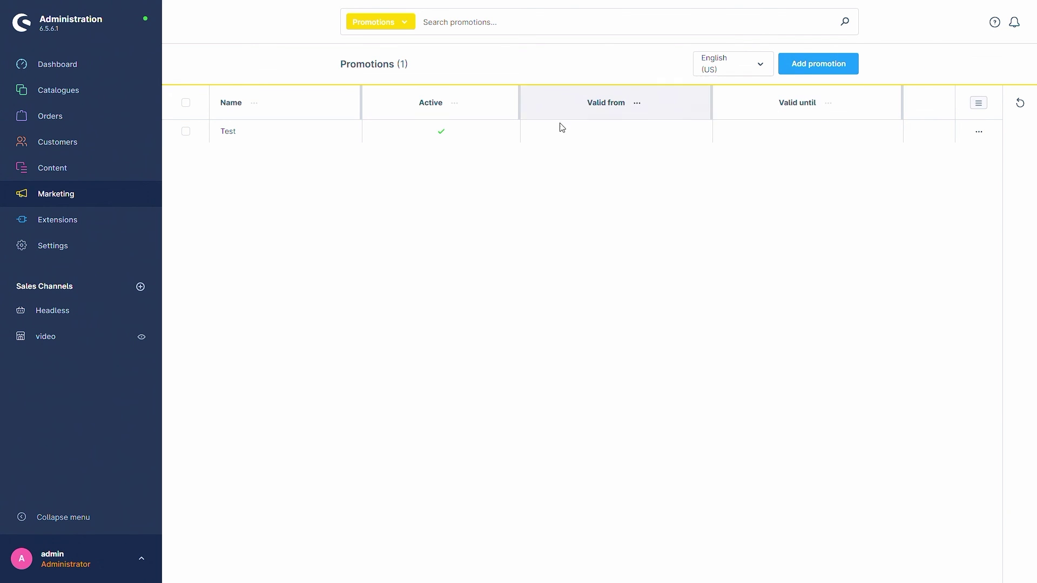
# Try switching the promotion list's compact view off and on in the column settings, leaving it enabled.
pyautogui.click(977, 103)
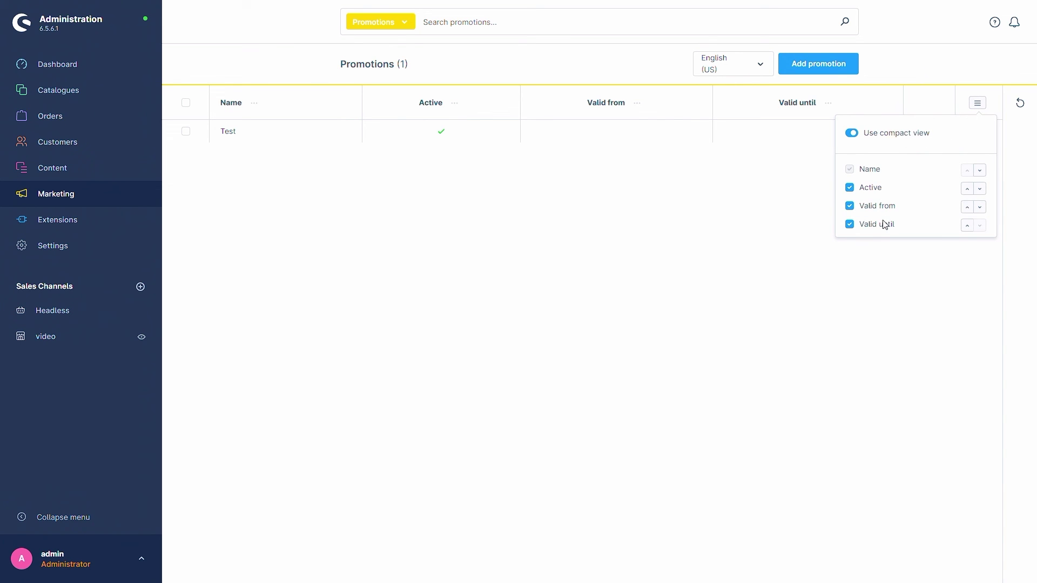
pyautogui.click(852, 133)
pyautogui.click(854, 136)
pyautogui.click(852, 134)
pyautogui.click(853, 136)
pyautogui.click(753, 203)
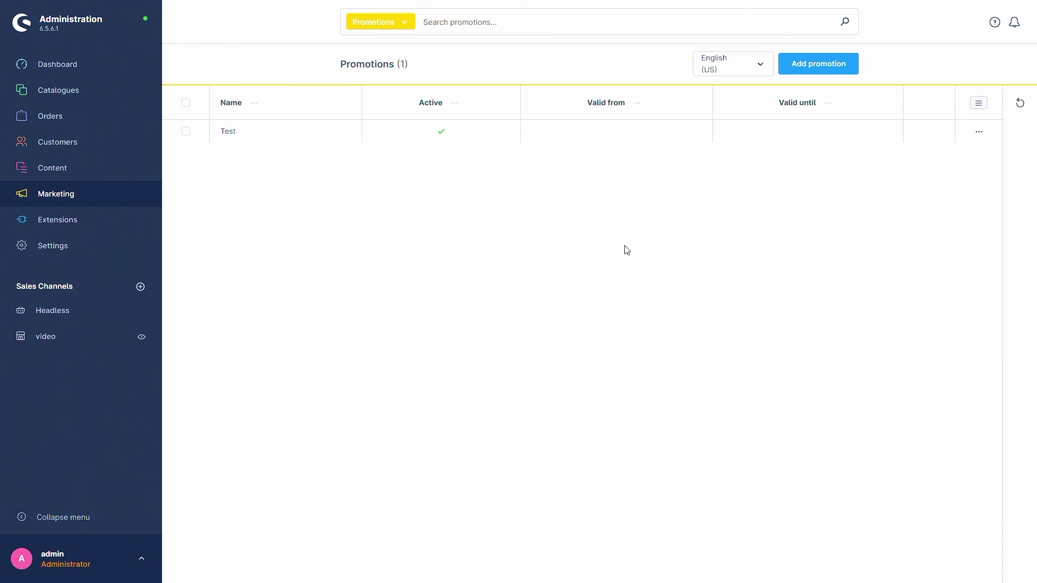
# Try selecting the Test promotion in the list, clear the selection, and check its row actions again without choosing one.
pyautogui.click(186, 132)
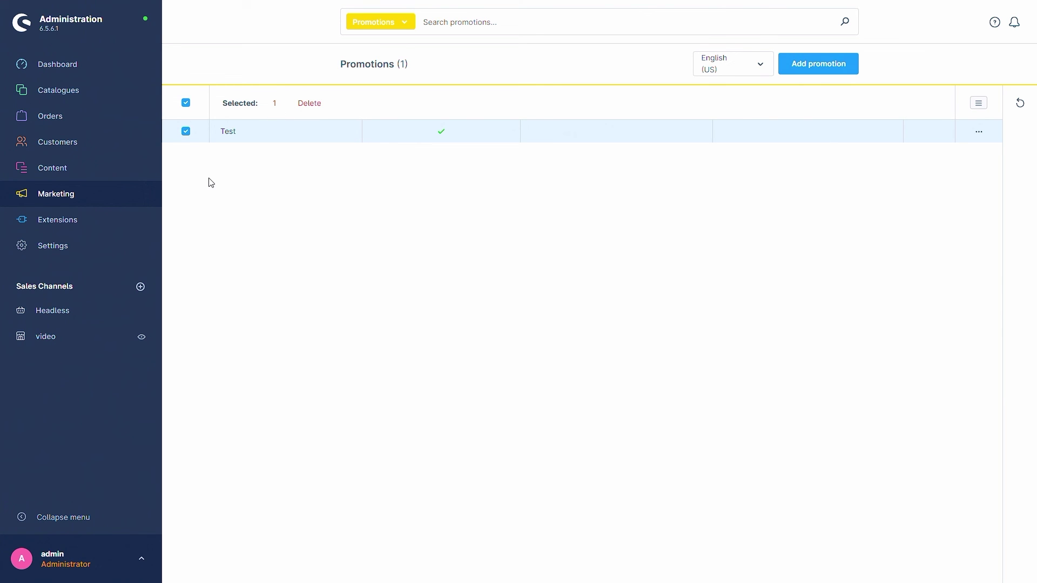
pyautogui.click(185, 133)
pyautogui.click(978, 131)
pyautogui.click(562, 208)
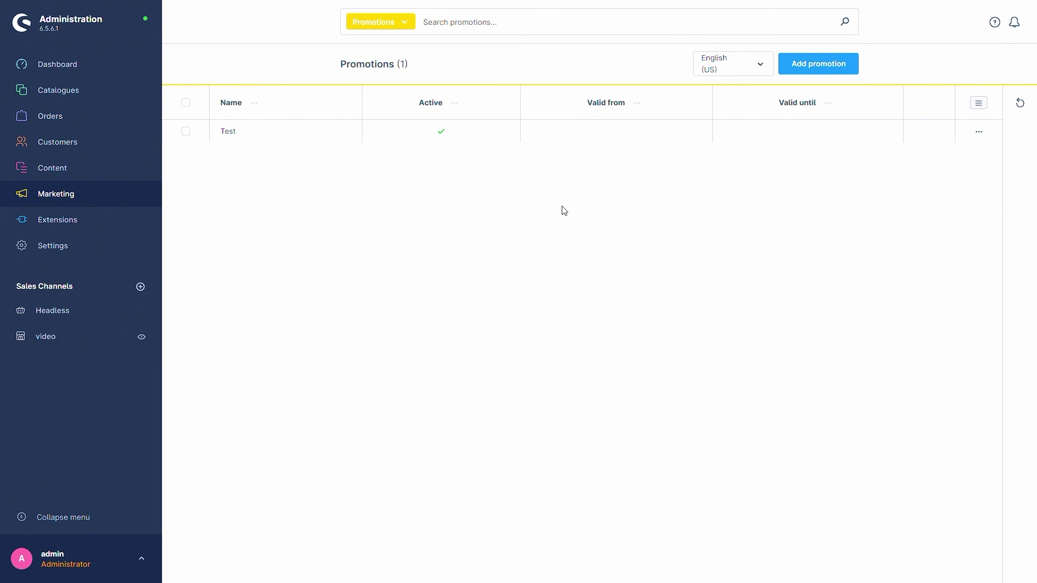
# Open the Test promotion and review its general settings, promotion codes, conditions and discounts.
pyautogui.click(229, 132)
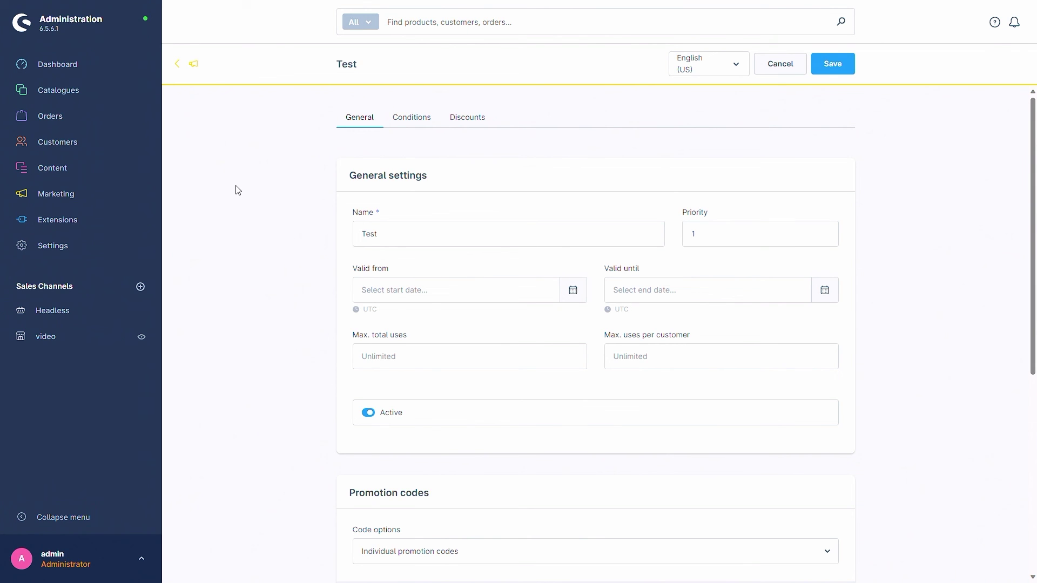
pyautogui.scroll(-4, 278, 227)
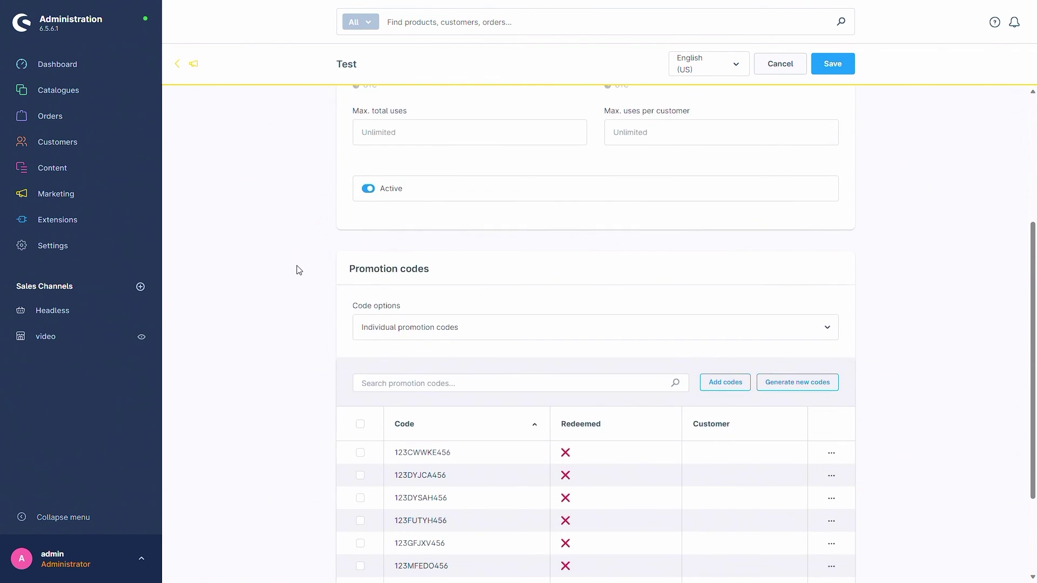
pyautogui.scroll(4, 303, 254)
pyautogui.click(419, 122)
pyautogui.click(465, 120)
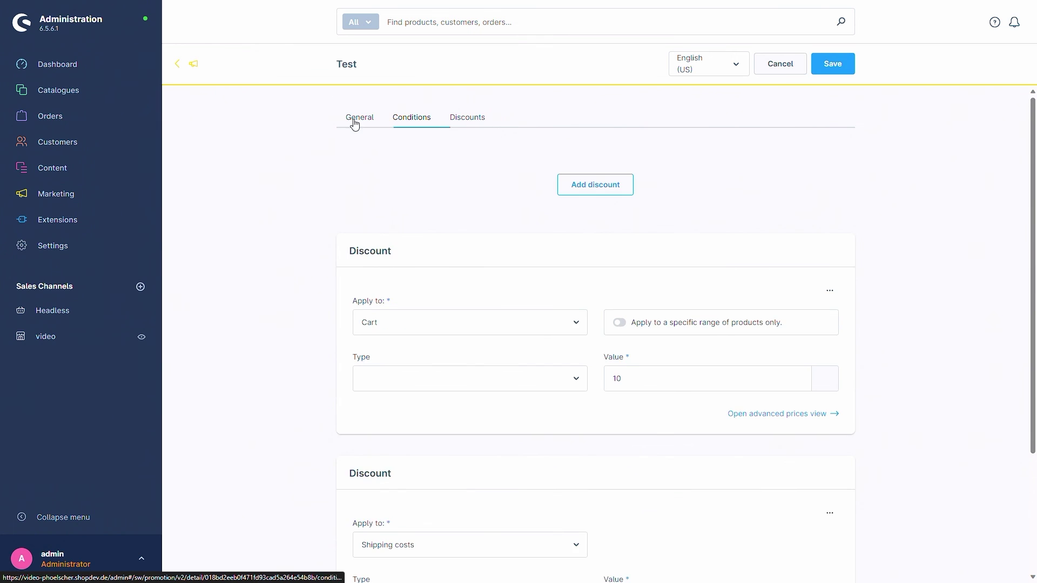
pyautogui.click(355, 120)
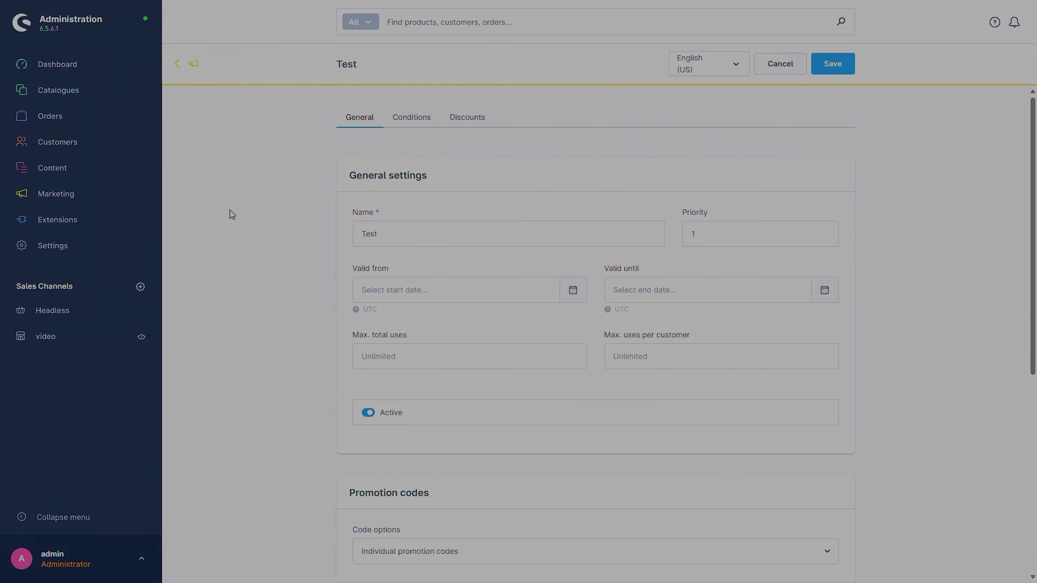